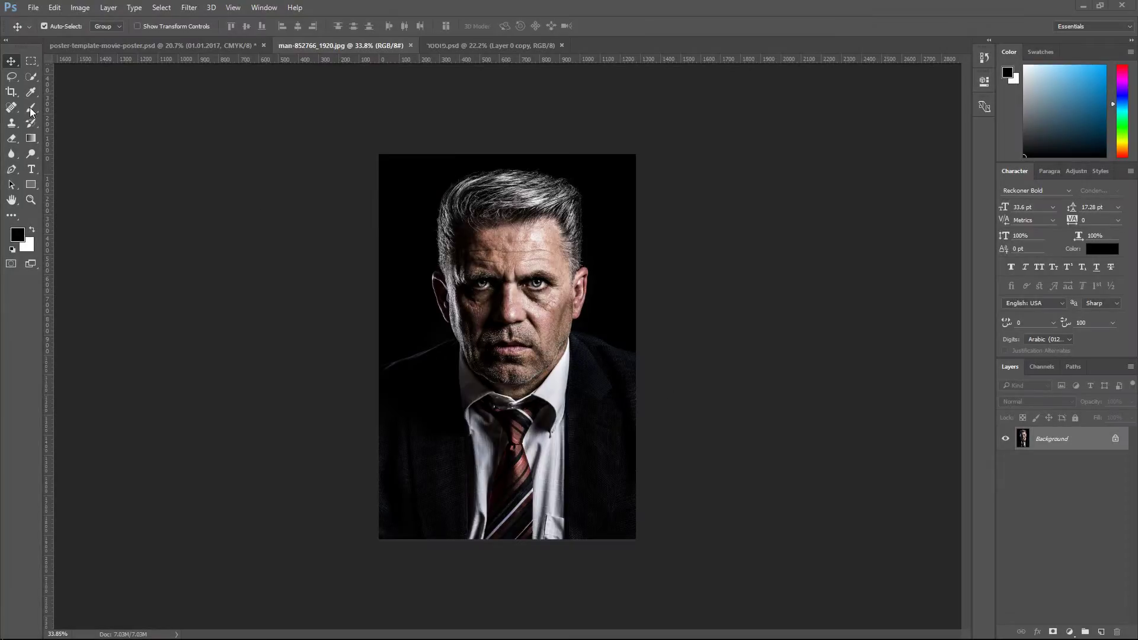
# Quick-select the black background around the man and hide it with a layer mask on Layer 0
pyautogui.click(32, 77)
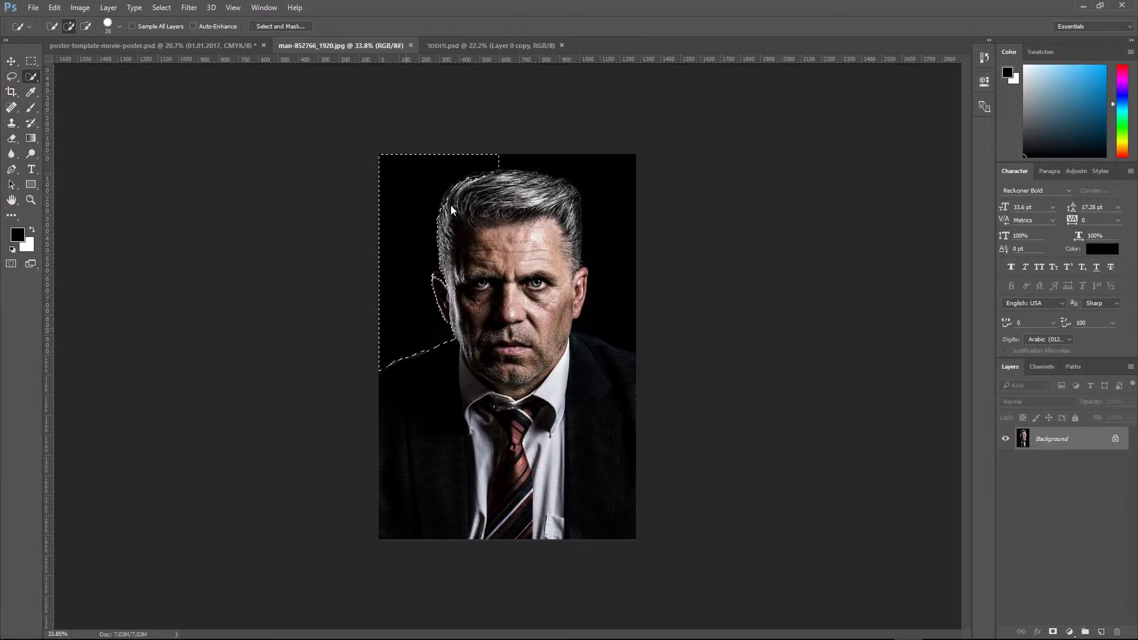
pyautogui.moveTo(633, 230); pyautogui.dragTo(628, 300)
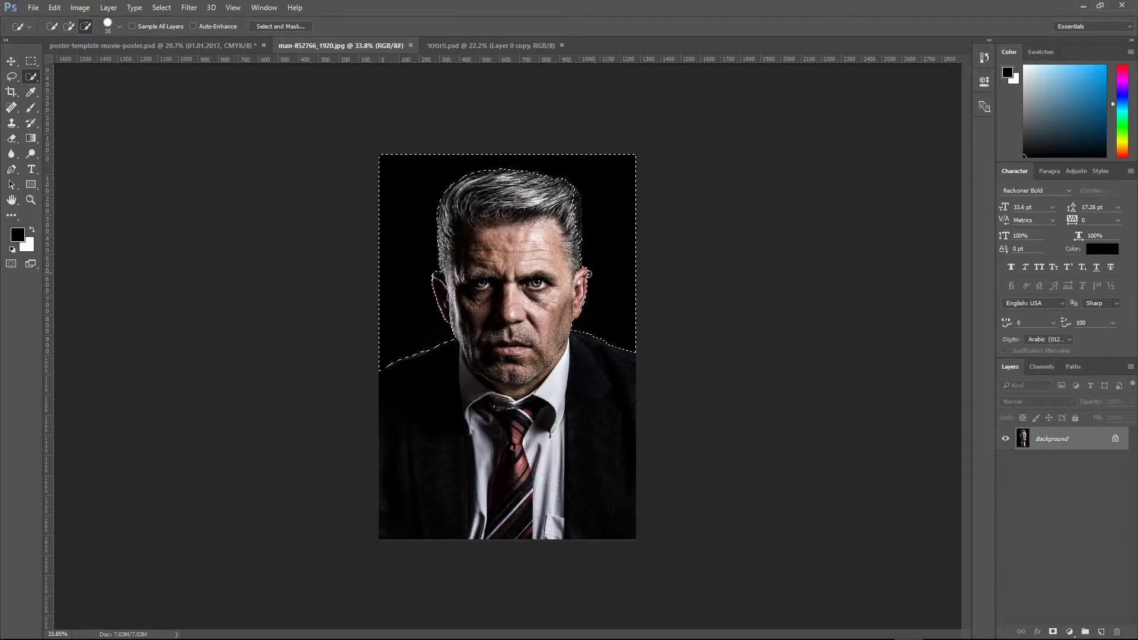
pyautogui.scroll(4, 534, 307)
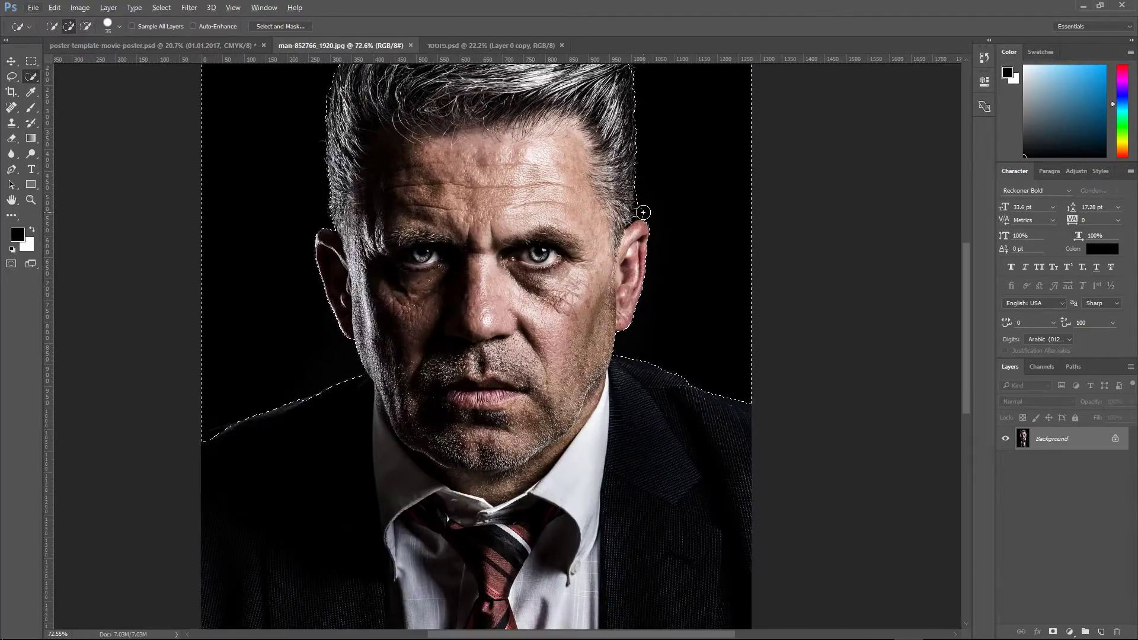
pyautogui.scroll(2, 623, 280)
pyautogui.scroll(2, 592, 237)
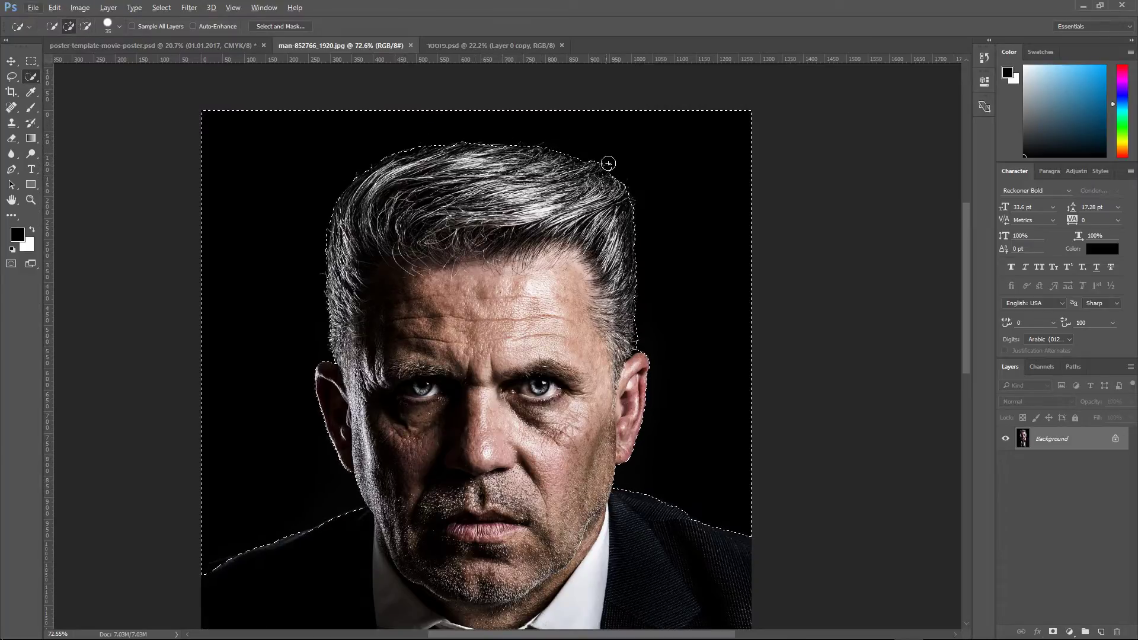
pyautogui.keyDown('alt'); pyautogui.scroll(-3, 477, 341); pyautogui.keyUp('alt')
pyautogui.keyDown('alt'); pyautogui.scroll(-1, 478, 340); pyautogui.keyUp('alt')
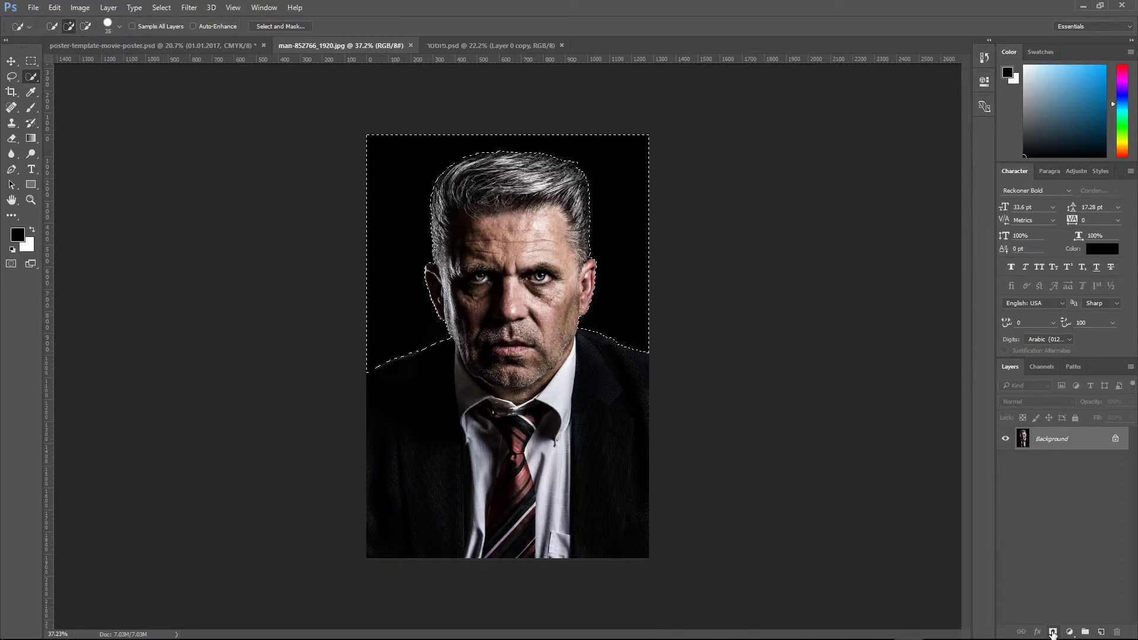
pyautogui.click(1052, 632)
# Apply Layer 0's mask permanently so the man sits on transparency
pyautogui.click(151, 46)
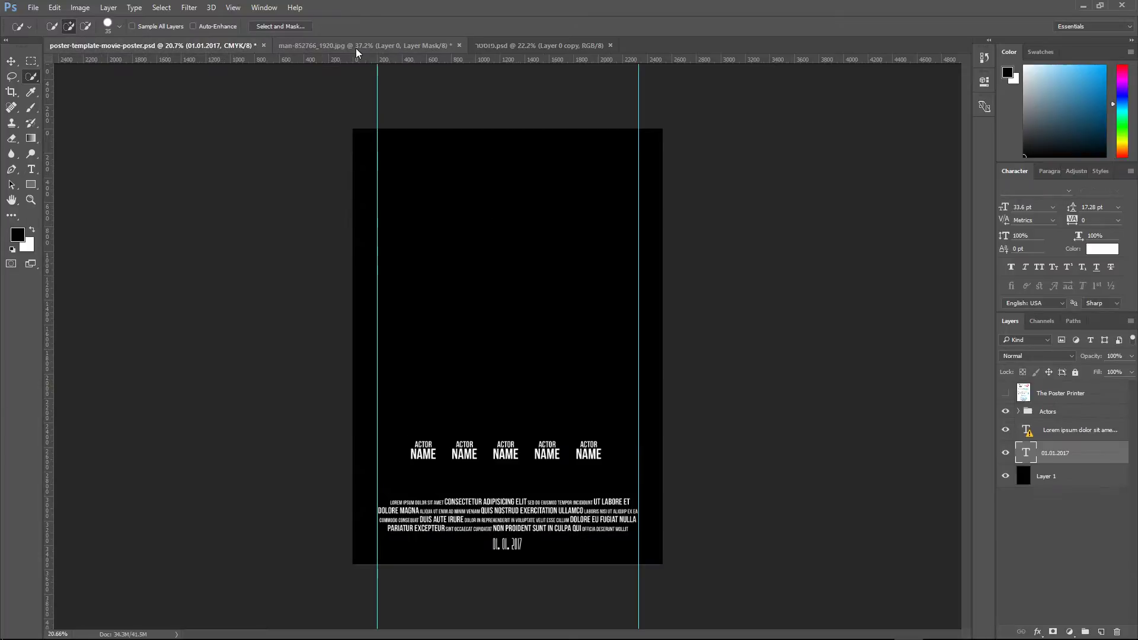
pyautogui.click(362, 46)
pyautogui.click(11, 61)
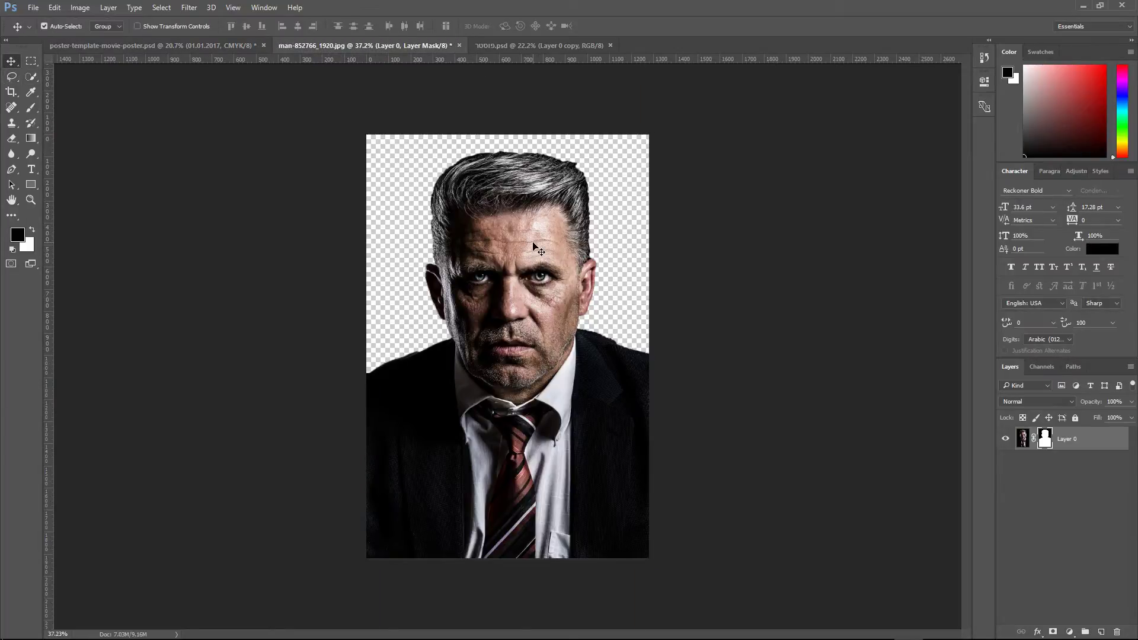
pyautogui.click(190, 8)
pyautogui.moveTo(195, 138)
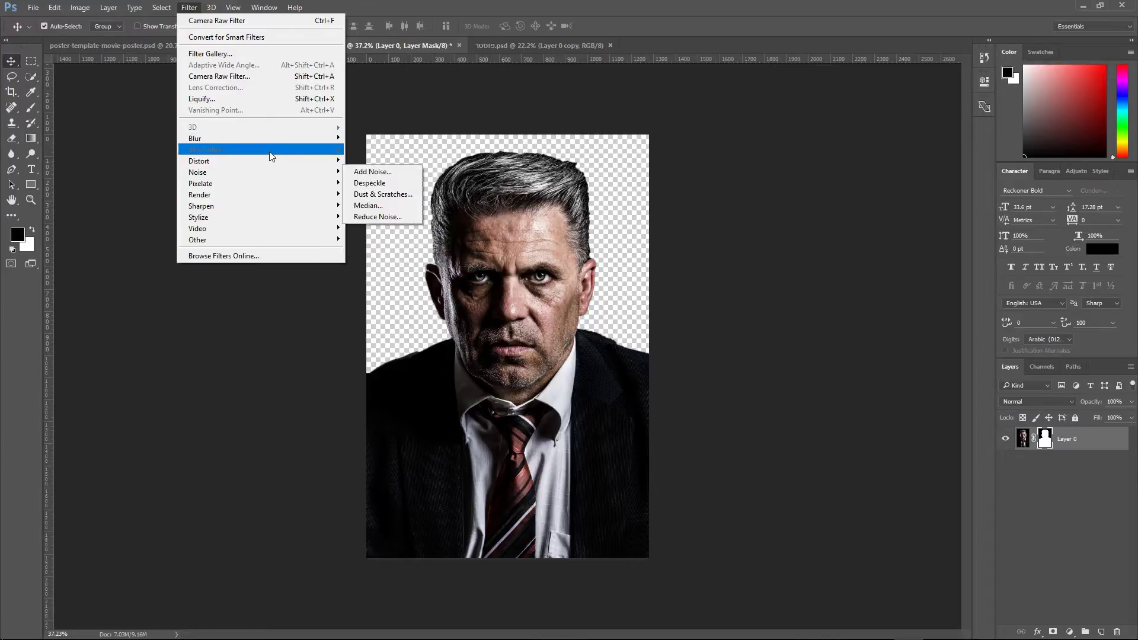
pyautogui.click(1098, 443)
pyautogui.rightClick(1098, 444)
pyautogui.rightClick(1045, 438)
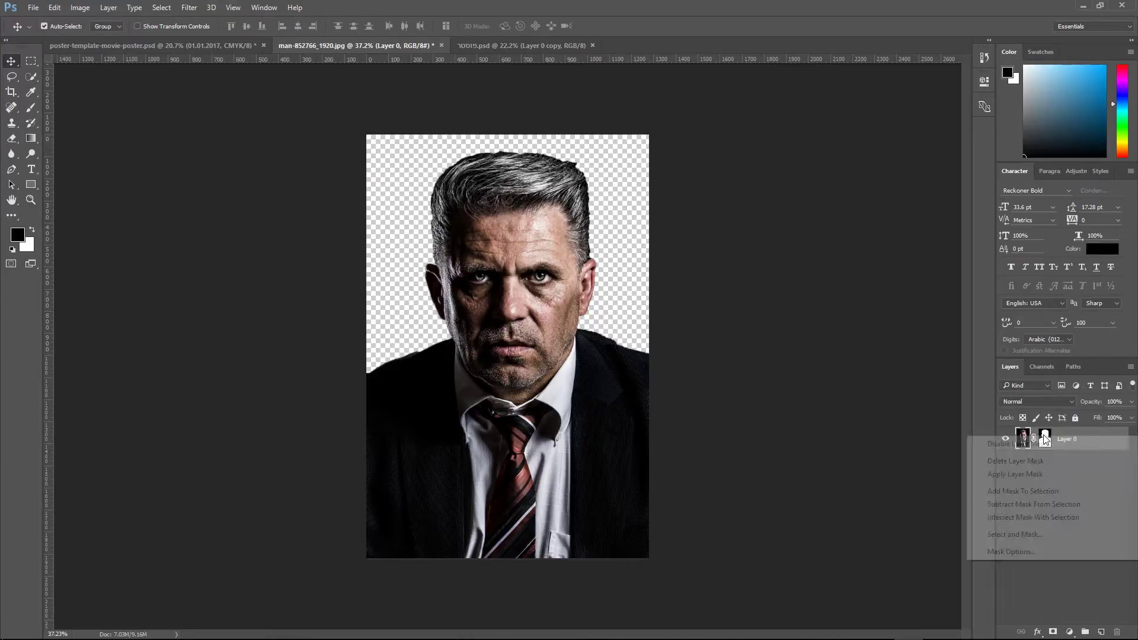
pyautogui.click(1029, 475)
# Try a vertical Tilt-Shift blur on the portrait, cancel it, then pick the Blur tool
pyautogui.click(134, 8)
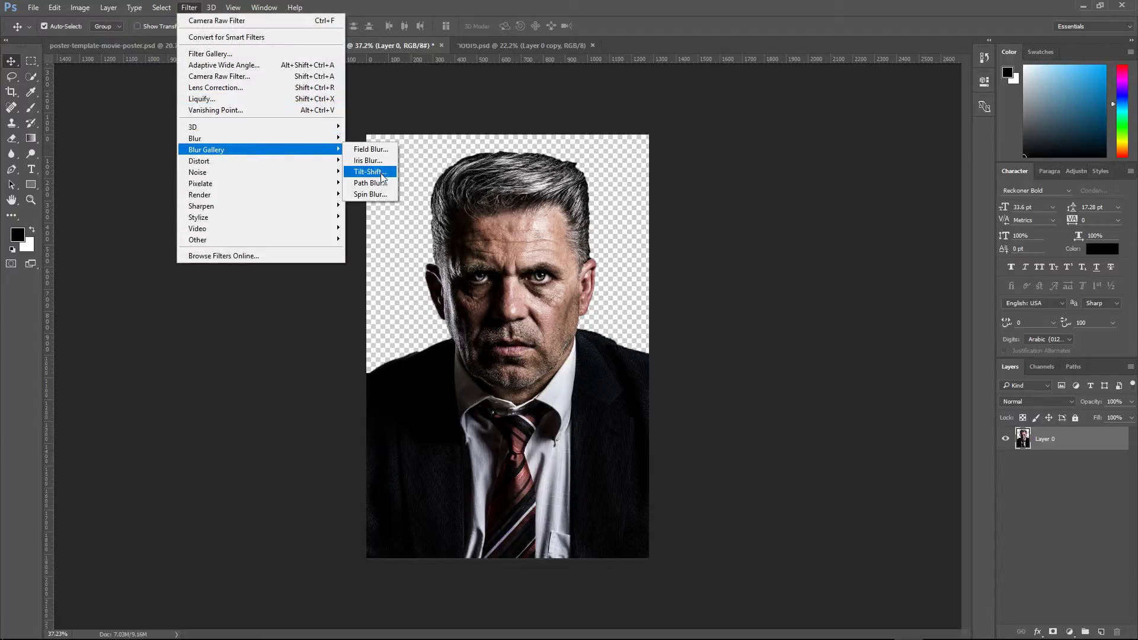
pyautogui.click(373, 171)
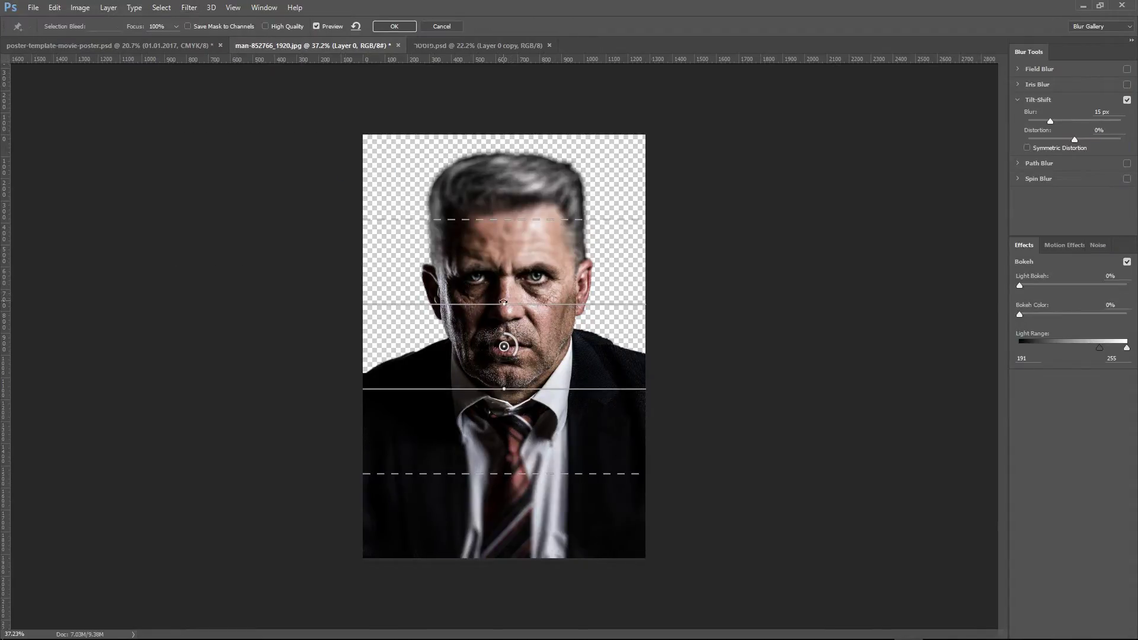
pyautogui.moveTo(503, 303); pyautogui.dragTo(585, 342)
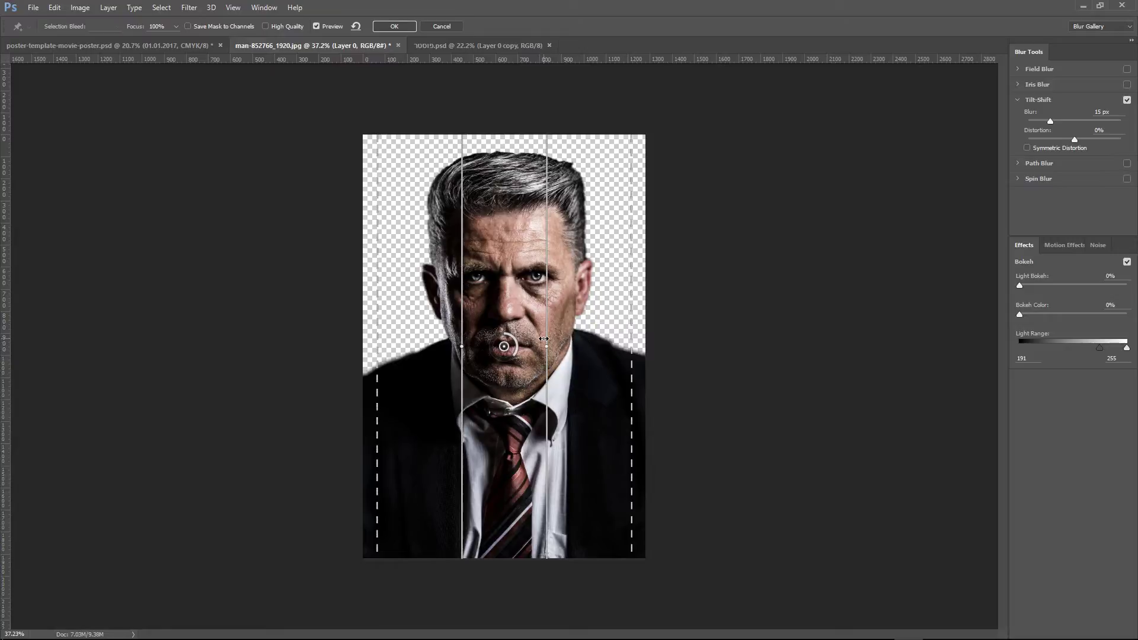
pyautogui.press('Escape')
pyautogui.hotkey('ctrl', '+')
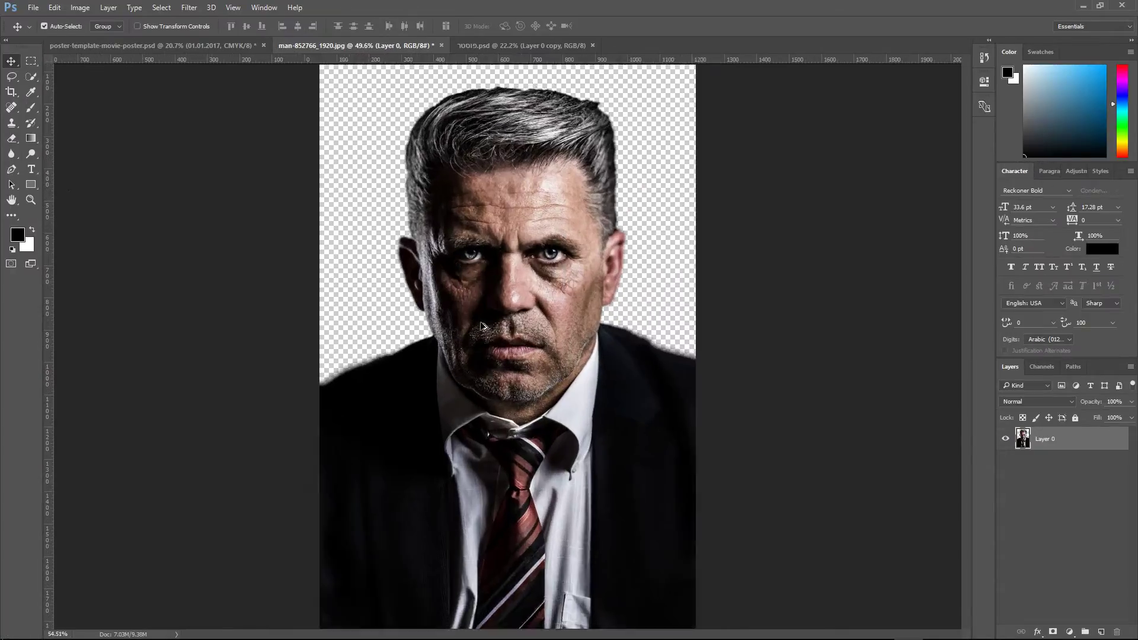
pyautogui.click(22, 217)
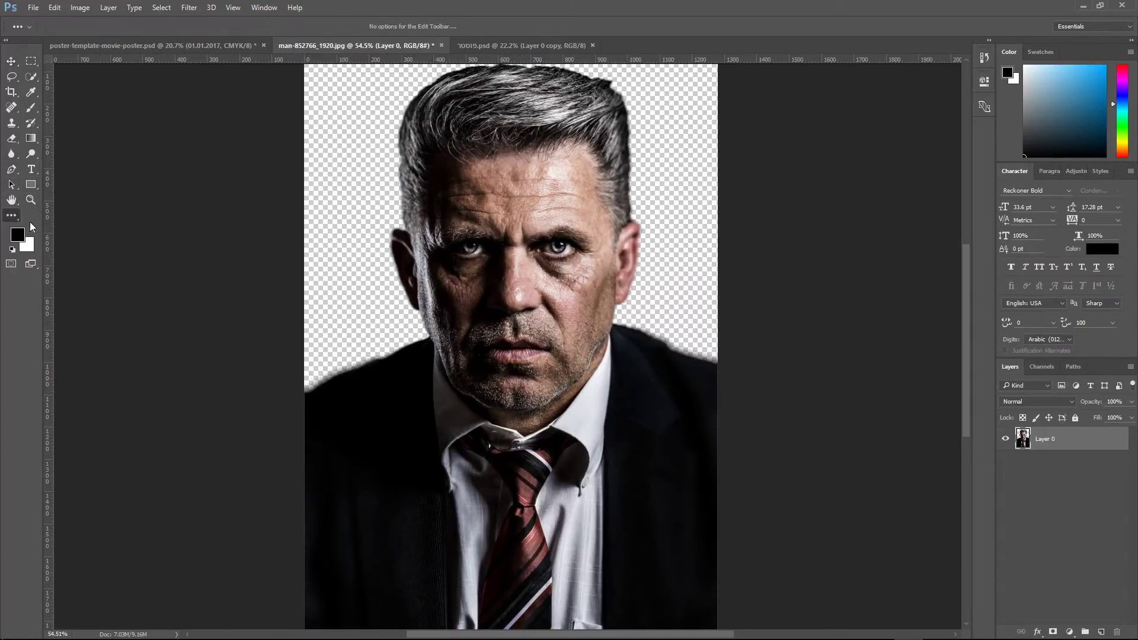
pyautogui.click(12, 154)
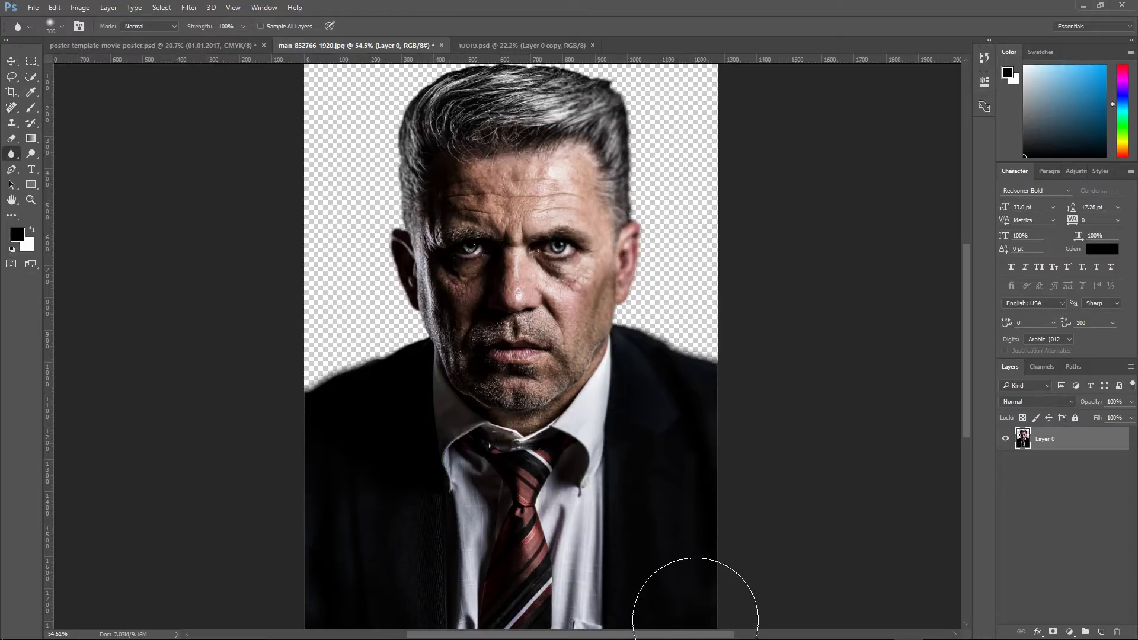
pyautogui.scroll(-2, 614, 278)
# Drag the cutout into the poster, scale it to about 222%, and shift it to the left edge
pyautogui.click(11, 63)
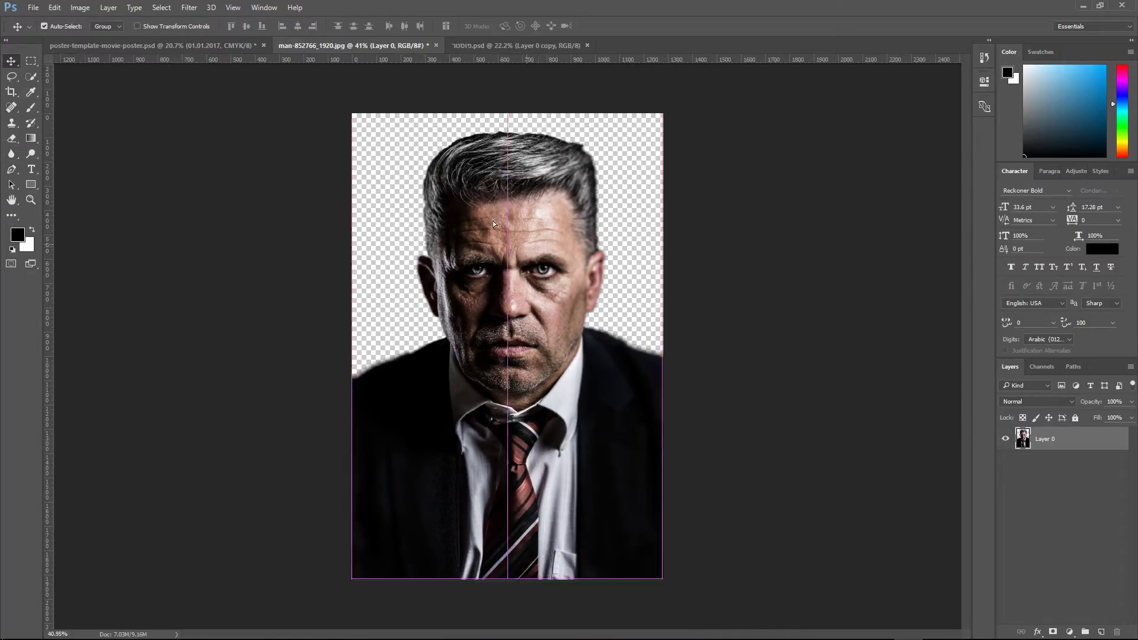
pyautogui.moveTo(454, 221); pyautogui.dragTo(483, 256)
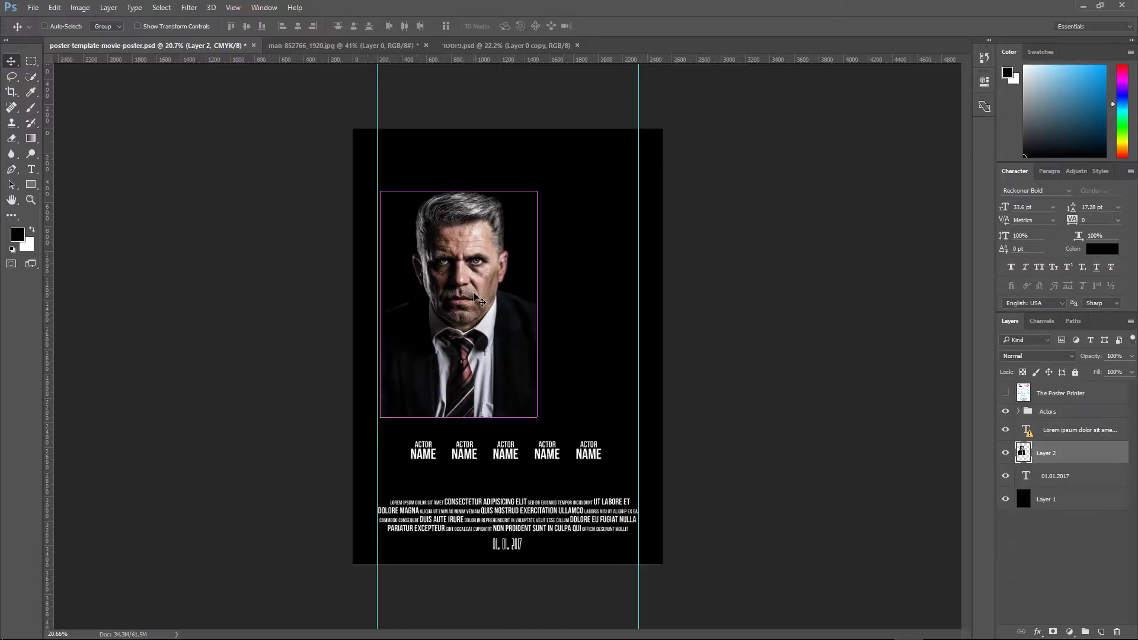
pyautogui.hotkey('ctrl', 't')
pyautogui.moveTo(377, 190); pyautogui.dragTo(262, 61)
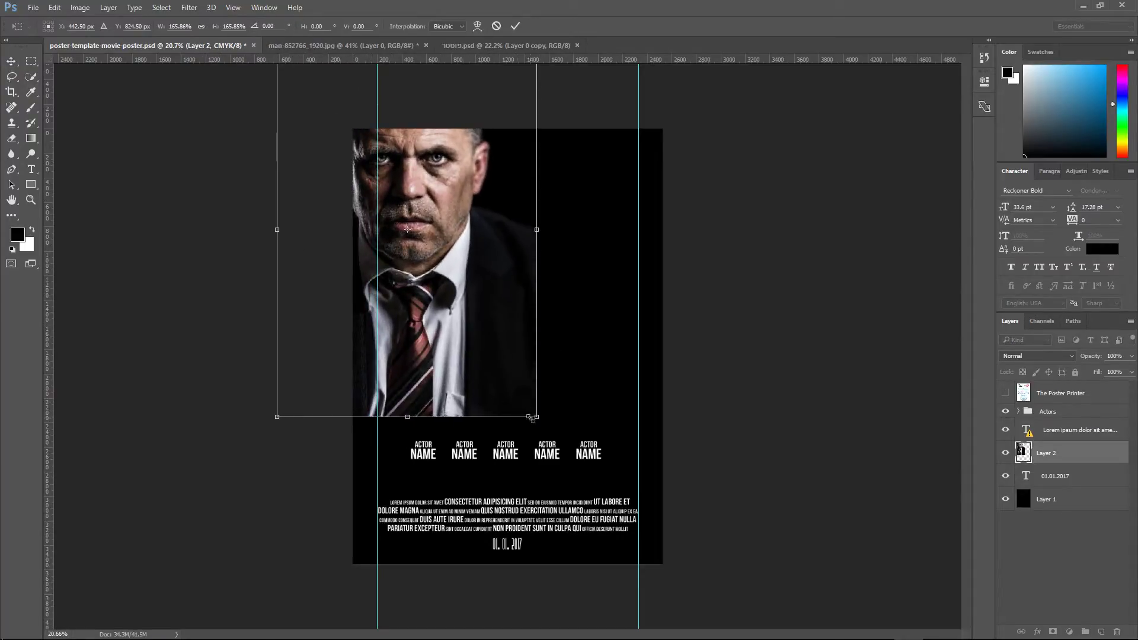
pyautogui.moveTo(536, 417); pyautogui.dragTo(610, 522)
pyautogui.moveTo(436, 244)
pyautogui.mouseDown()
pyautogui.moveTo(468, 336)
pyautogui.moveTo(422, 333)
pyautogui.mouseUp()
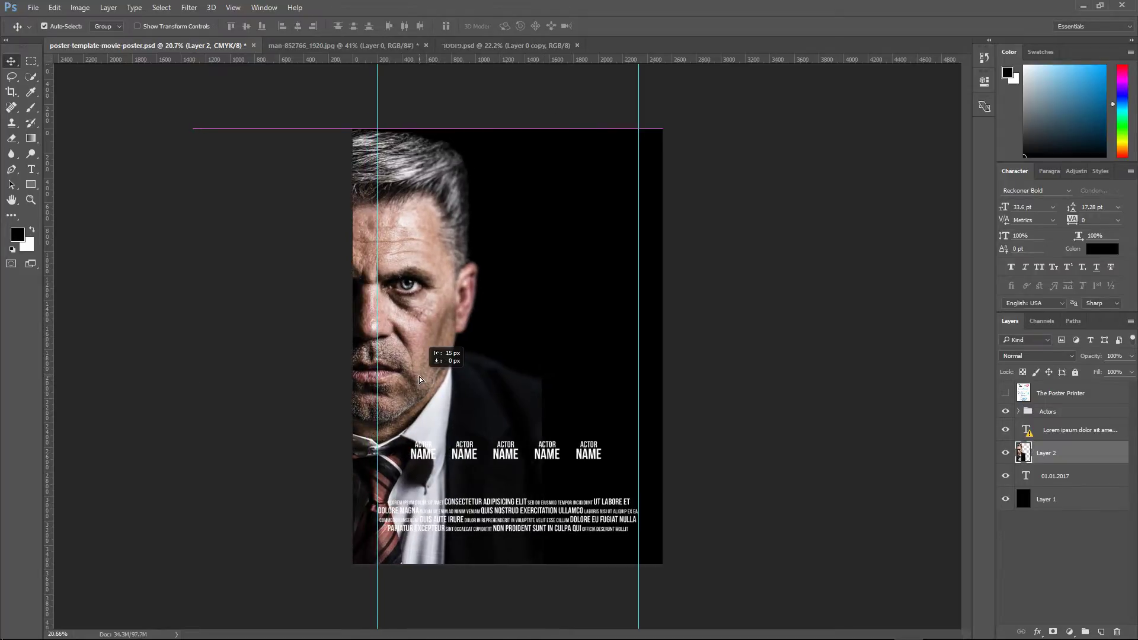
pyautogui.scroll(-3, 498, 423)
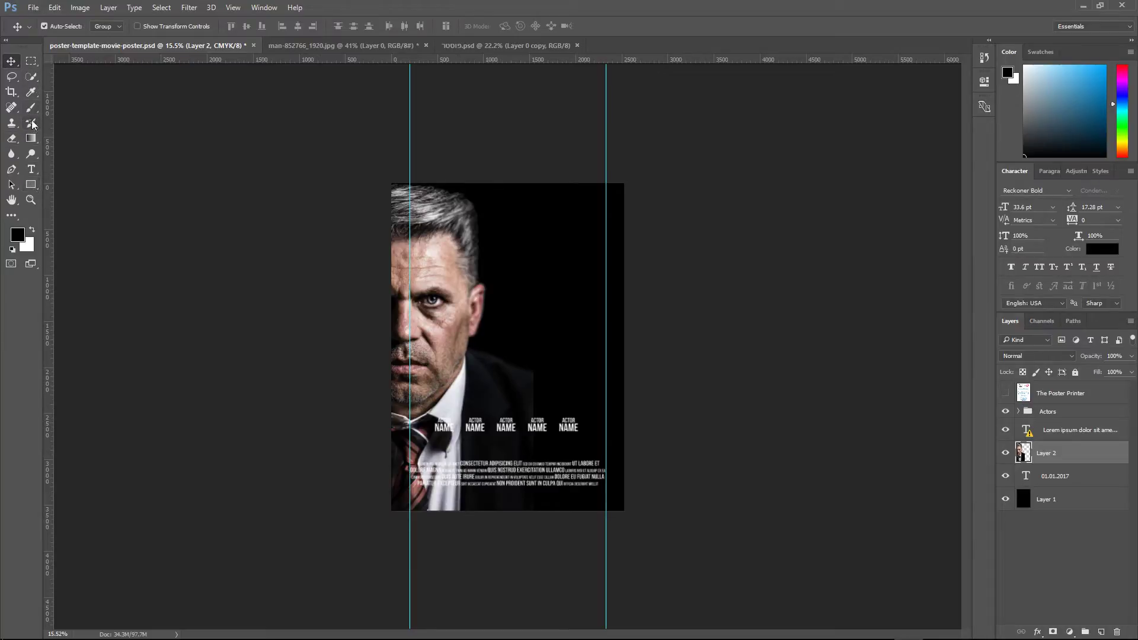
# Set up the brush with white foreground and test a smoke dab, undoing it
pyautogui.press('b')
pyautogui.rightClick(508, 254)
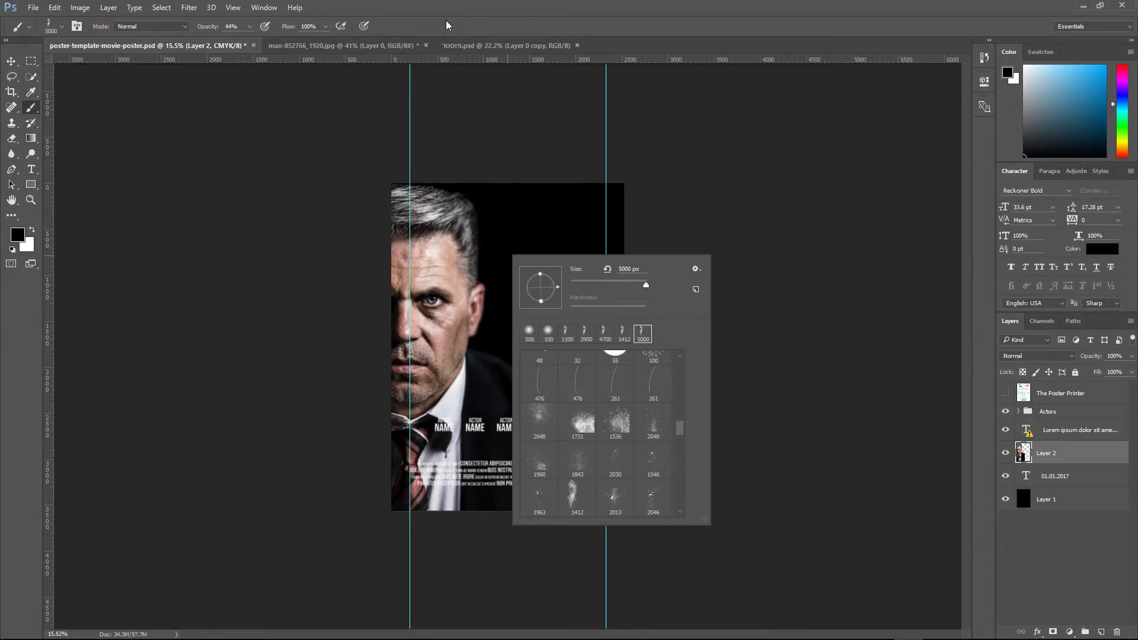
pyautogui.press('Escape')
pyautogui.press('x')
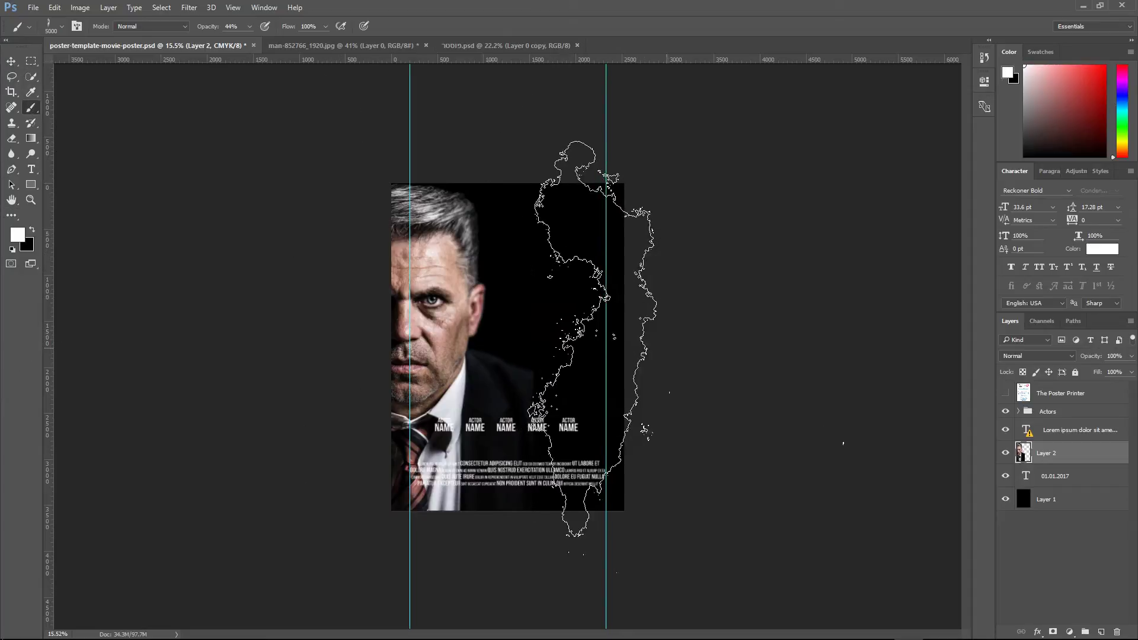
pyautogui.click(588, 342)
pyautogui.hotkey('ctrl', 'z')
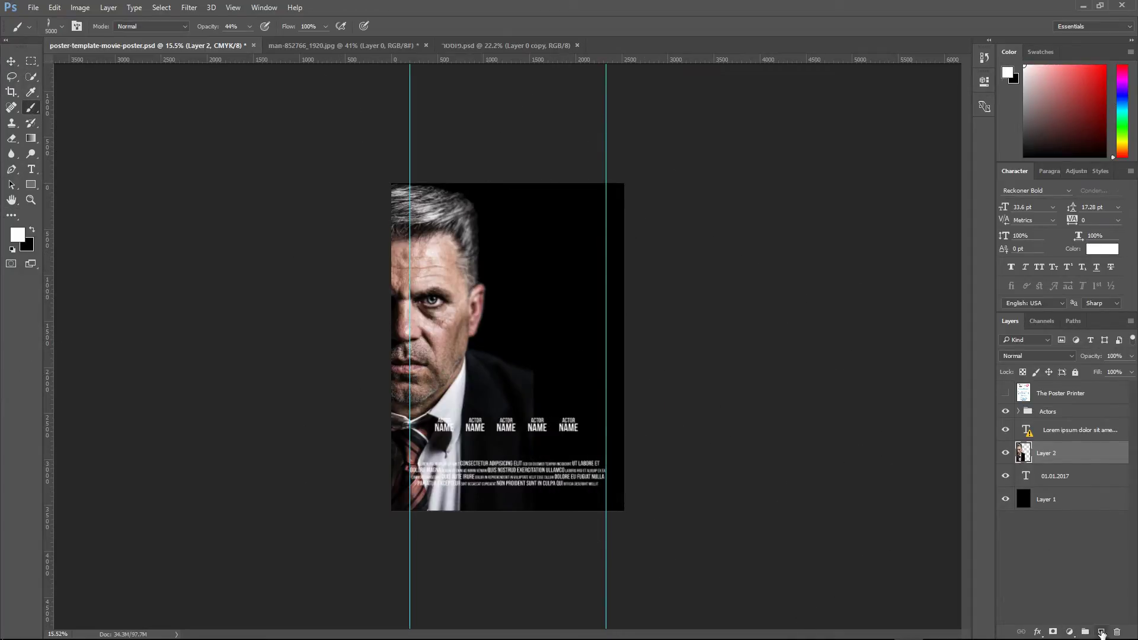
# On a new Layer 3, paint white smoke over the right side and darken parts with black
pyautogui.click(1100, 633)
pyautogui.click(572, 306)
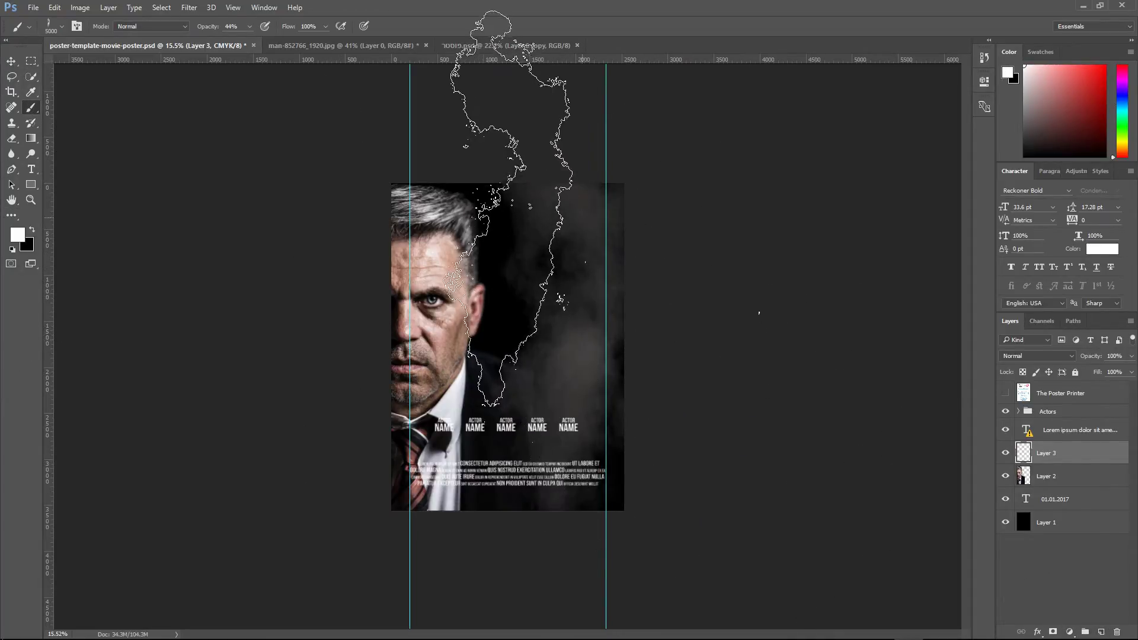
pyautogui.click(511, 225)
pyautogui.click(539, 391)
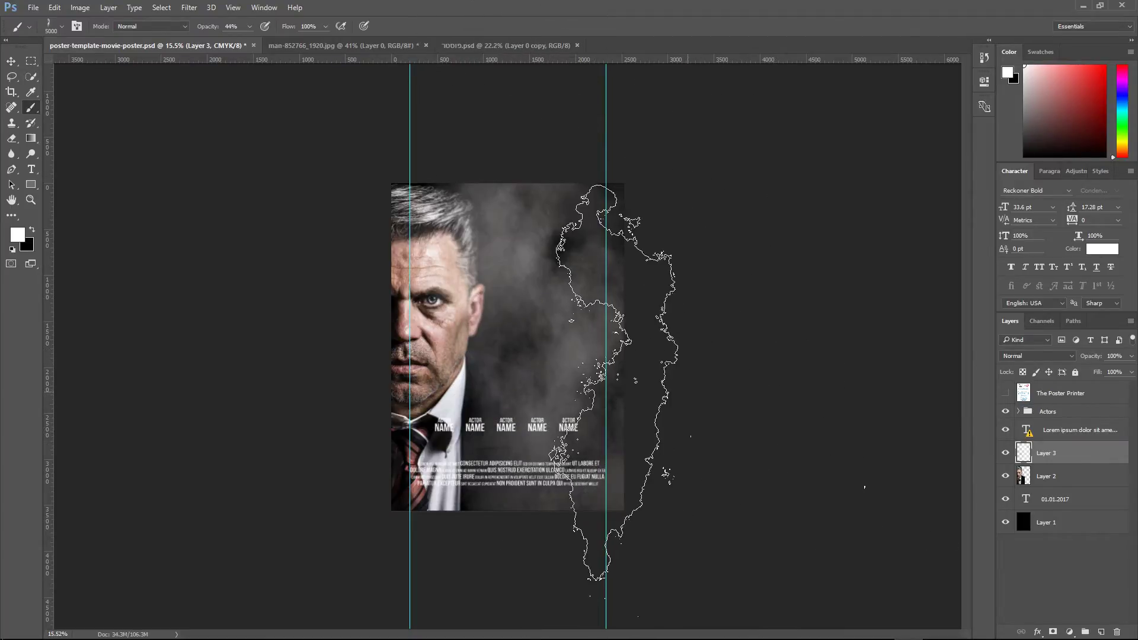
pyautogui.click(32, 229)
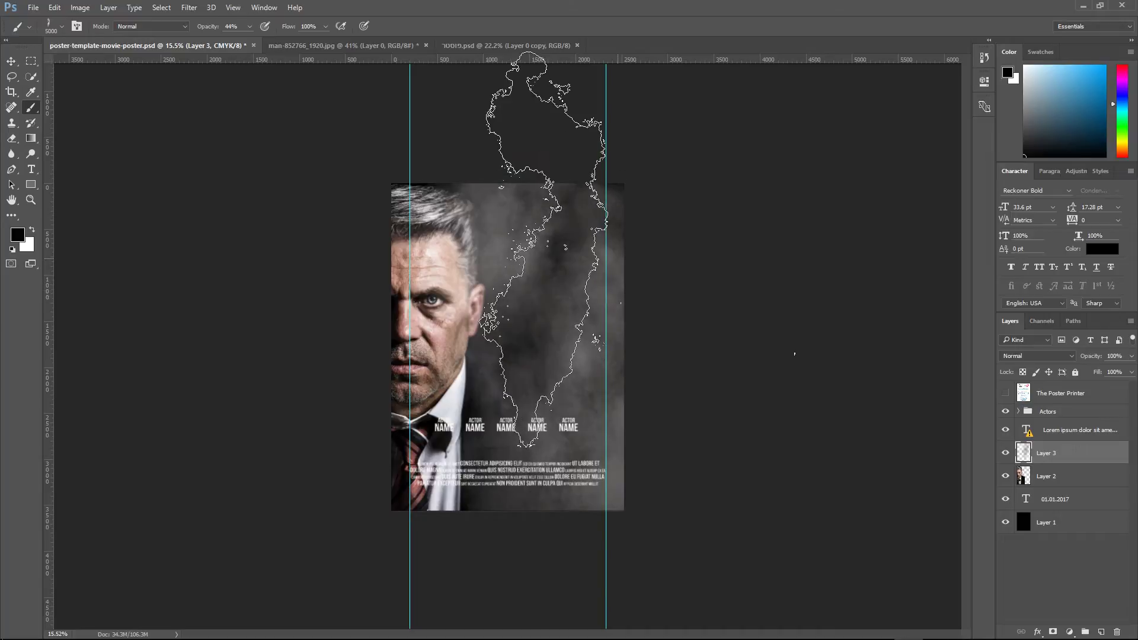
pyautogui.click(571, 367)
pyautogui.click(580, 400)
pyautogui.click(495, 273)
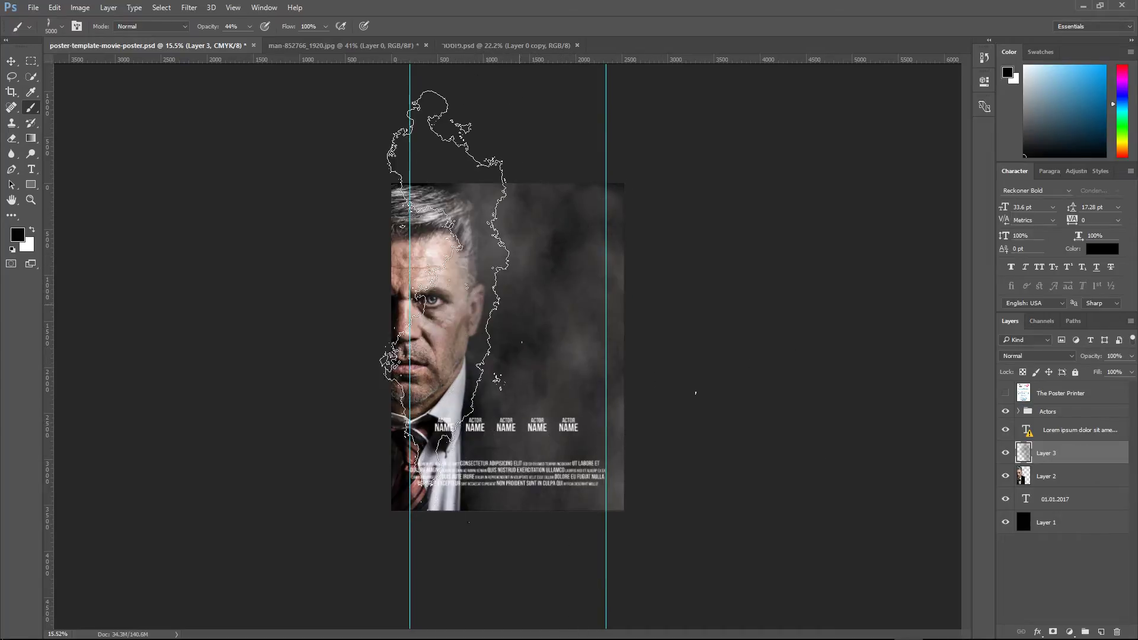
pyautogui.scroll(-1, 504, 350)
pyautogui.scroll(2, 508, 350)
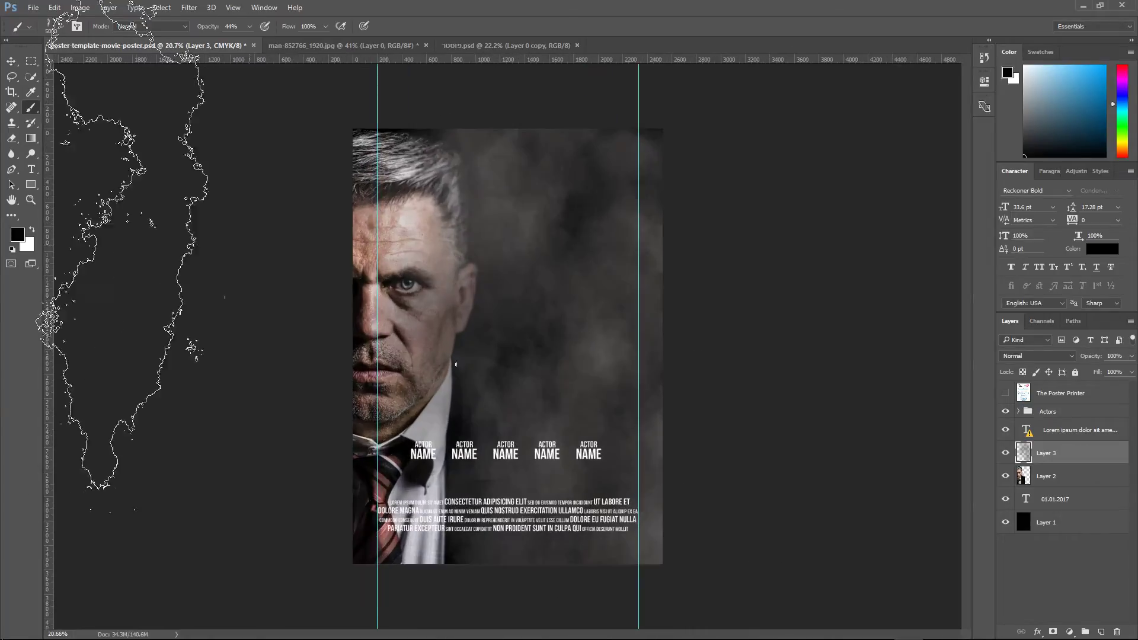
# Erase smoke off the face with the 1412 smoke brush, then return to a white brush
pyautogui.press('e')
pyautogui.rightClick(366, 224)
pyautogui.click(490, 303)
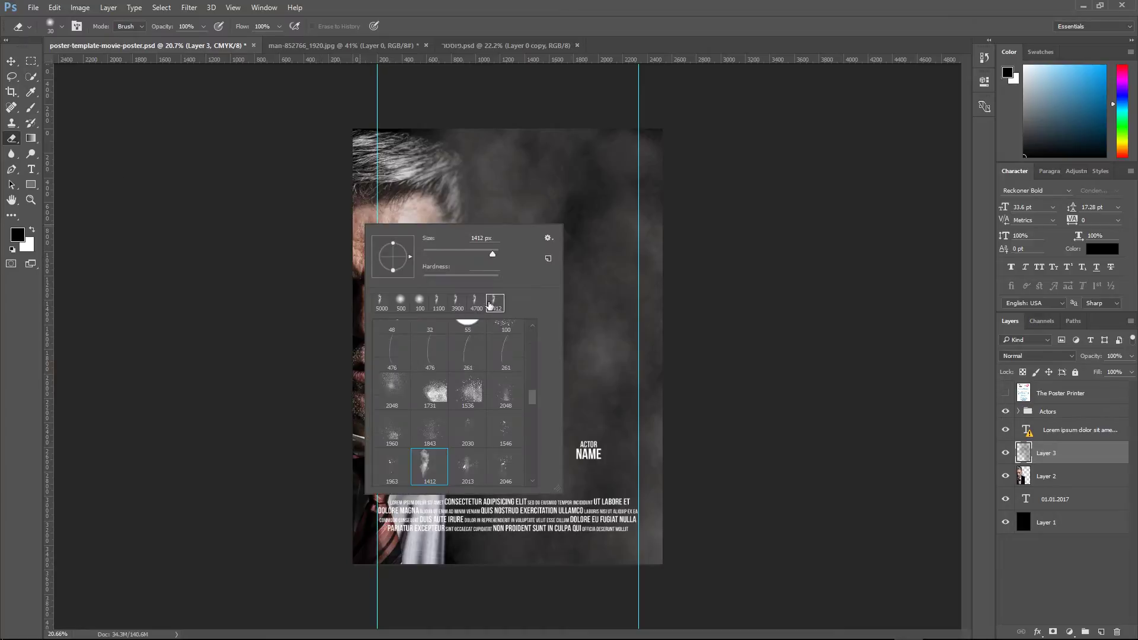
pyautogui.press('Return')
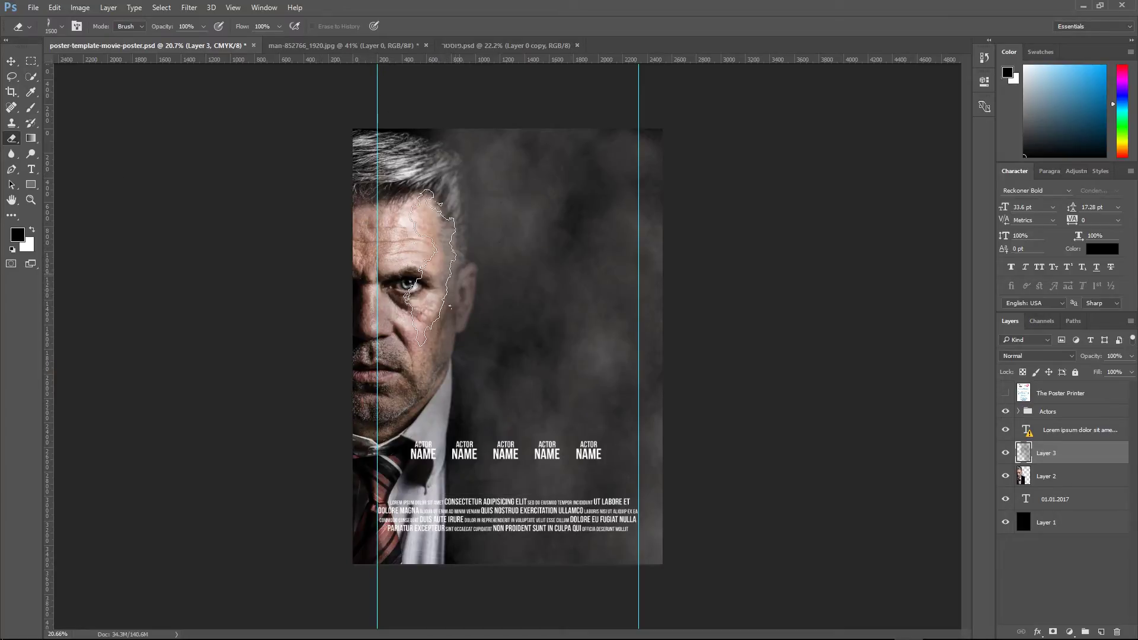
pyautogui.moveTo(431, 267); pyautogui.dragTo(403, 497)
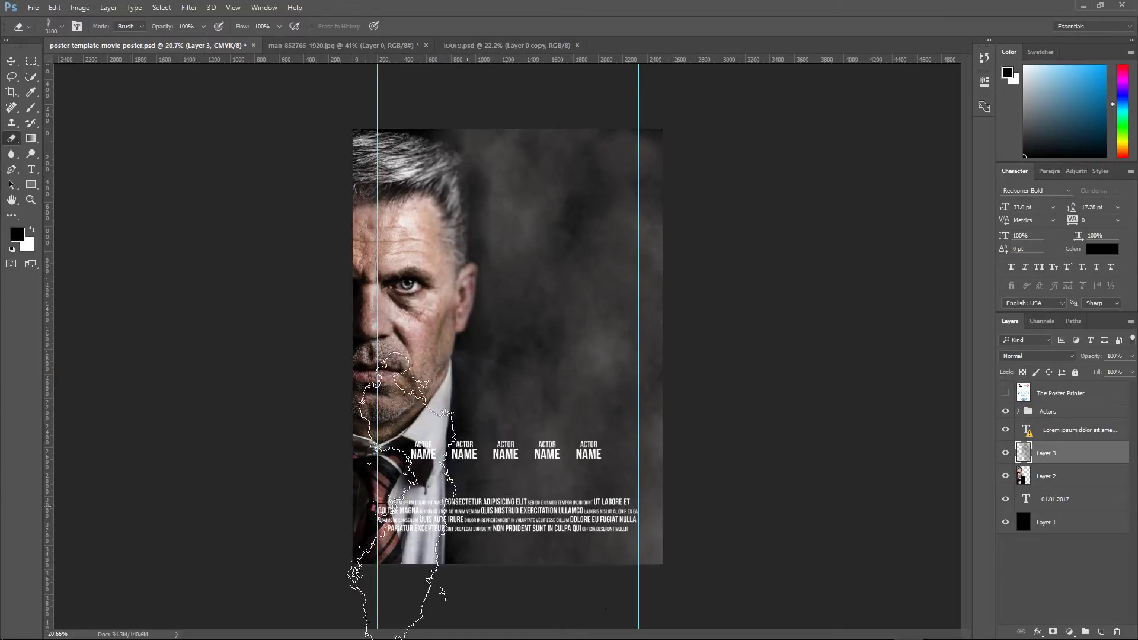
pyautogui.click(31, 108)
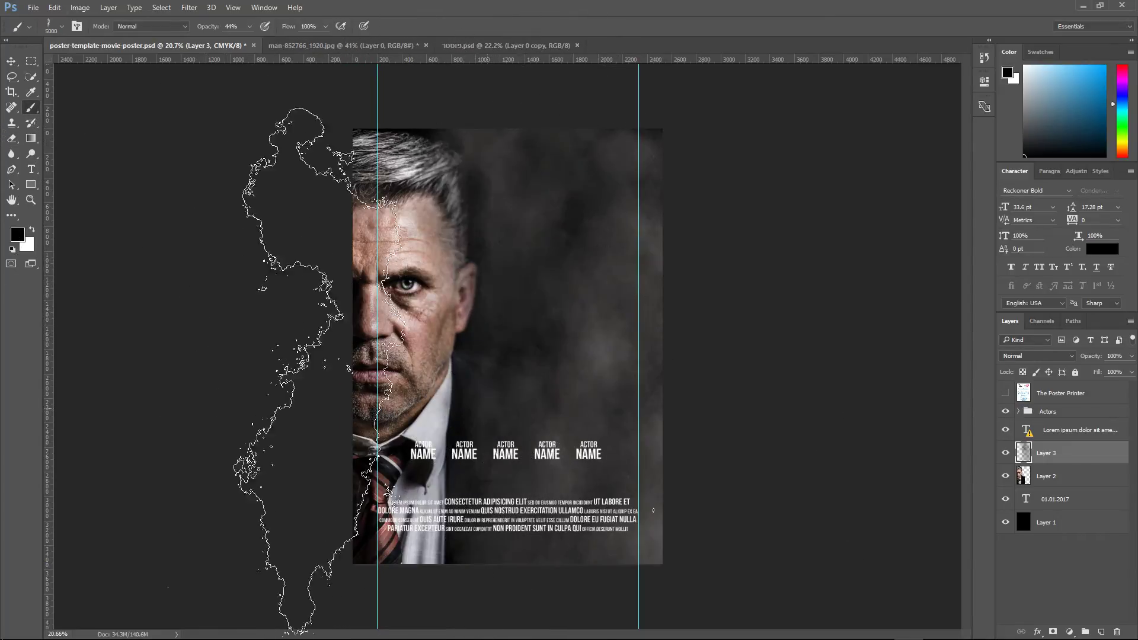
pyautogui.click(32, 230)
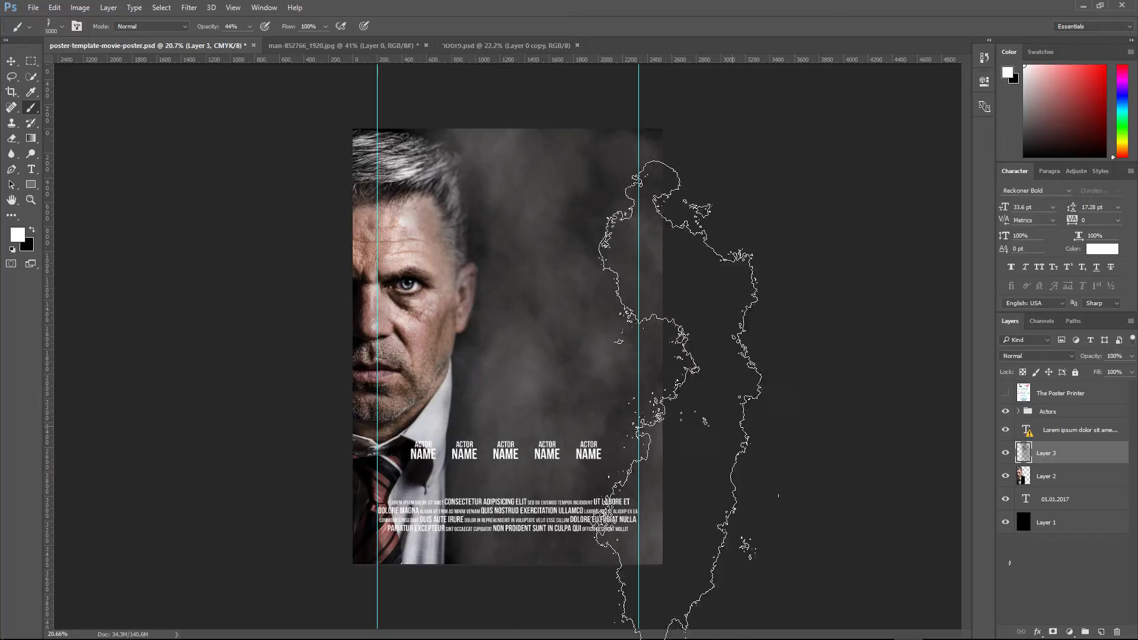
pyautogui.keyDown('alt'); pyautogui.scroll(-3, 593, 341); pyautogui.keyUp('alt')
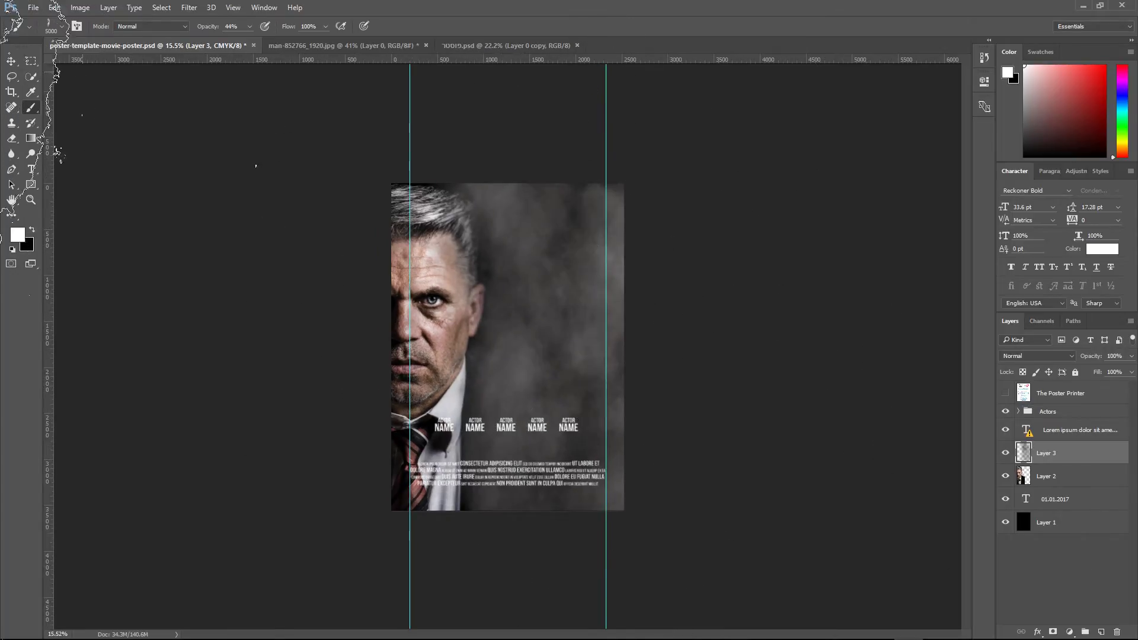
# Type a white 'THE' in Pasta Palazzo and enlarge it to 214.6 pt
pyautogui.press('t')
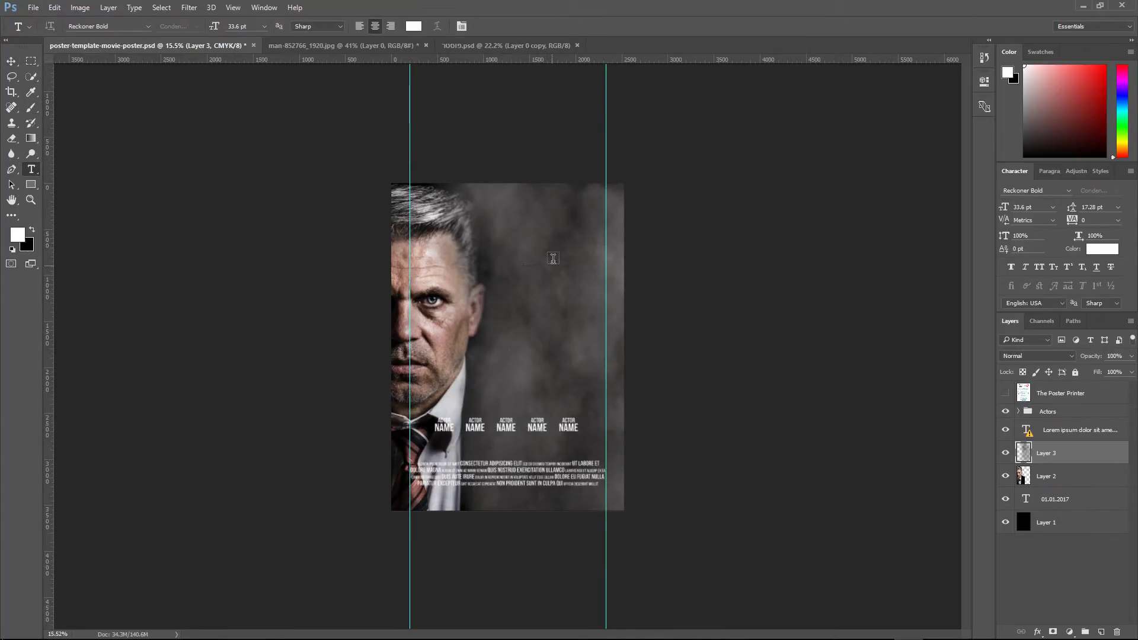
pyautogui.click(553, 258)
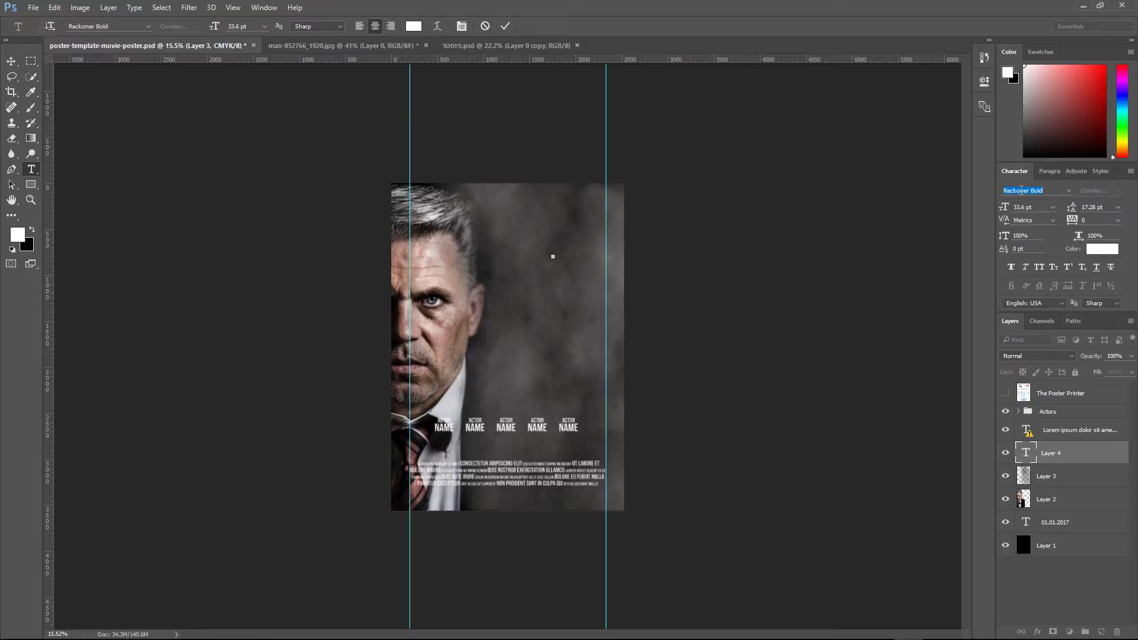
pyautogui.write('pasta')
pyautogui.press('Return')
pyautogui.write('THE')
pyautogui.hotkey('ctrl', 'Return')
pyautogui.press('v')
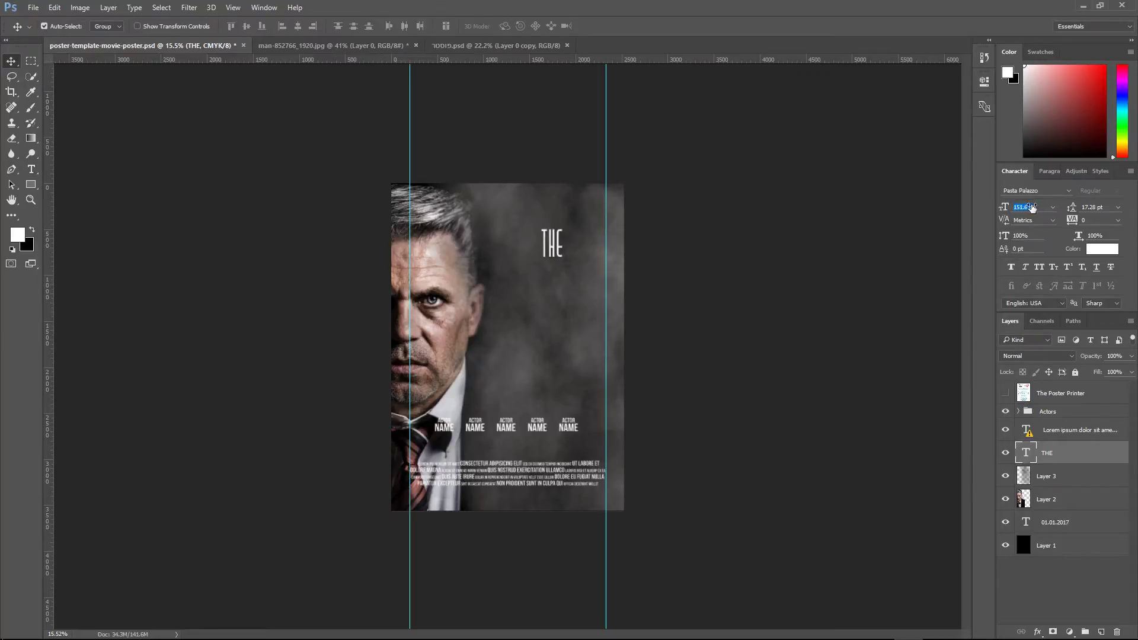
pyautogui.moveTo(1011, 214); pyautogui.dragTo(1027, 219)
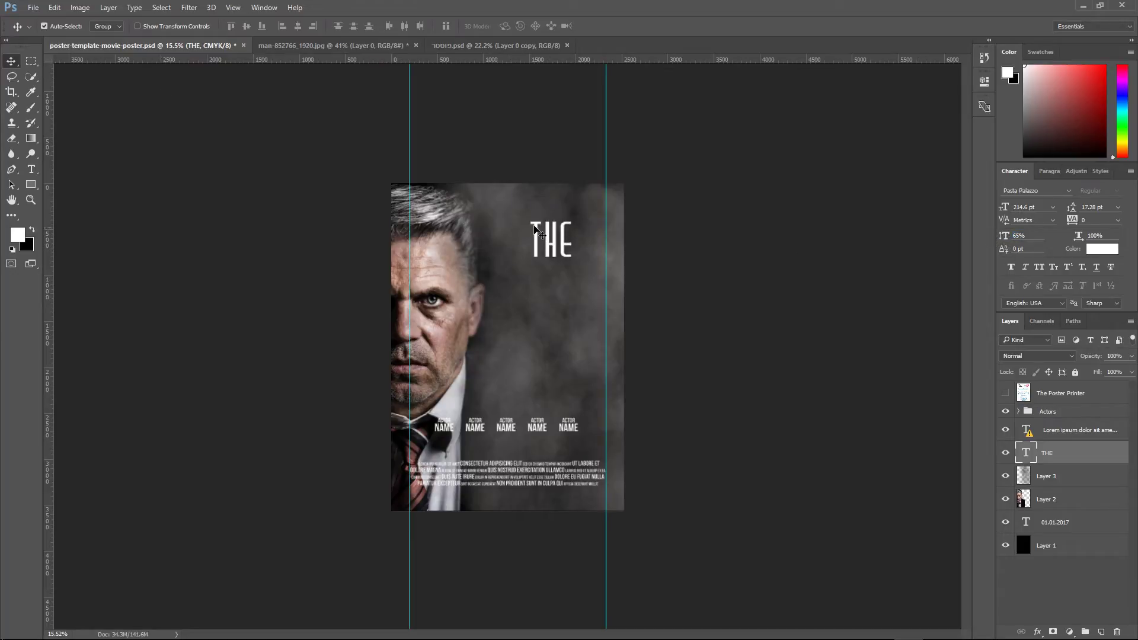
# Duplicate it as 'SPY' at 554.6 pt, 100% vertical scale, centred under THE
pyautogui.moveTo(535, 231); pyautogui.dragTo(598, 312)
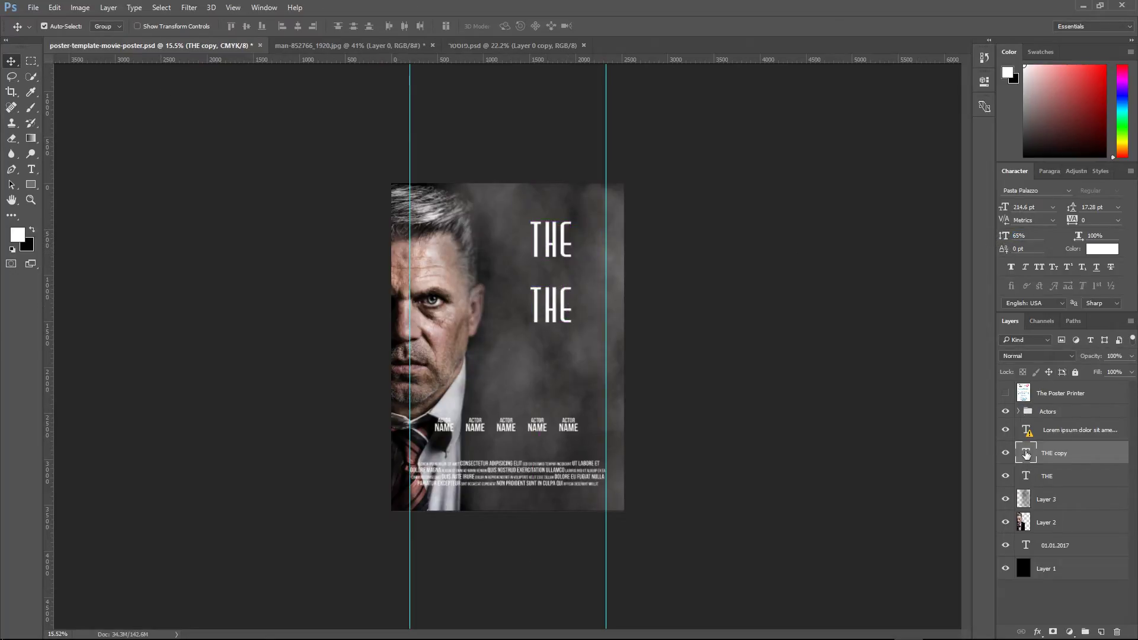
pyautogui.doubleClick(1026, 454)
pyautogui.write('SPY')
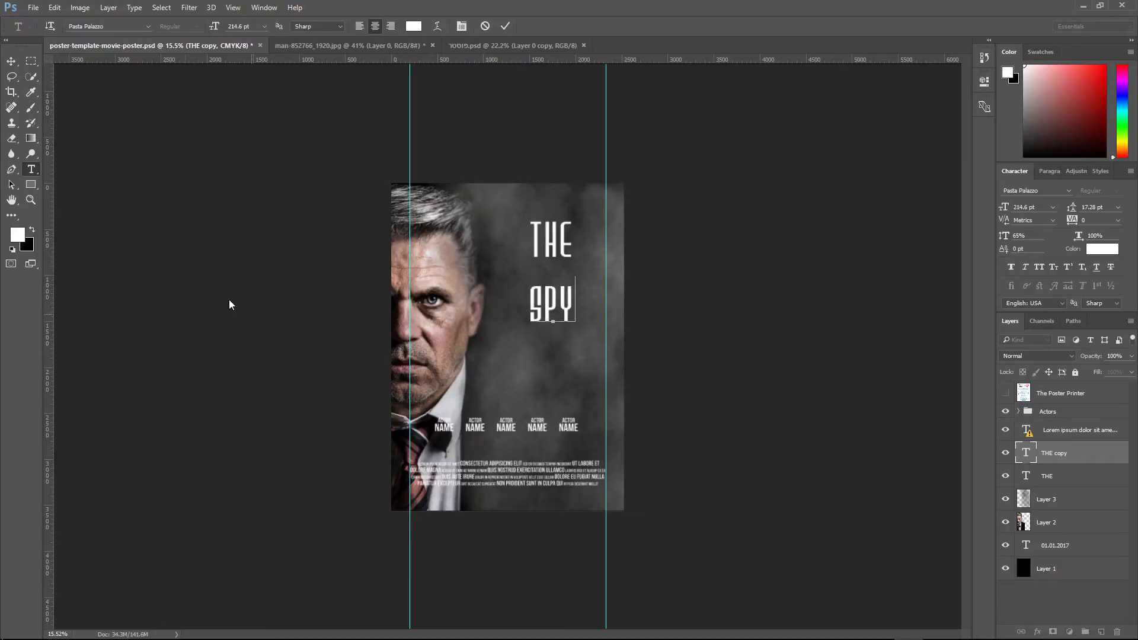
pyautogui.click(11, 61)
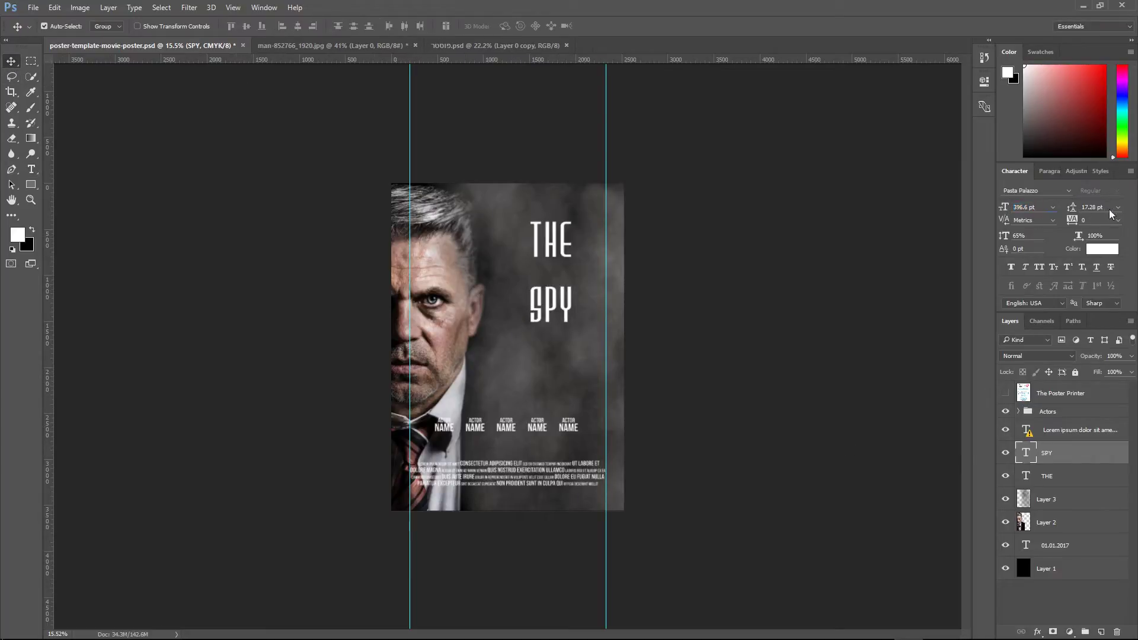
pyautogui.moveTo(561, 292)
pyautogui.mouseDown()
pyautogui.moveTo(561, 343)
pyautogui.moveTo(522, 318)
pyautogui.moveTo(540, 462)
pyautogui.moveTo(516, 494)
pyautogui.mouseUp()
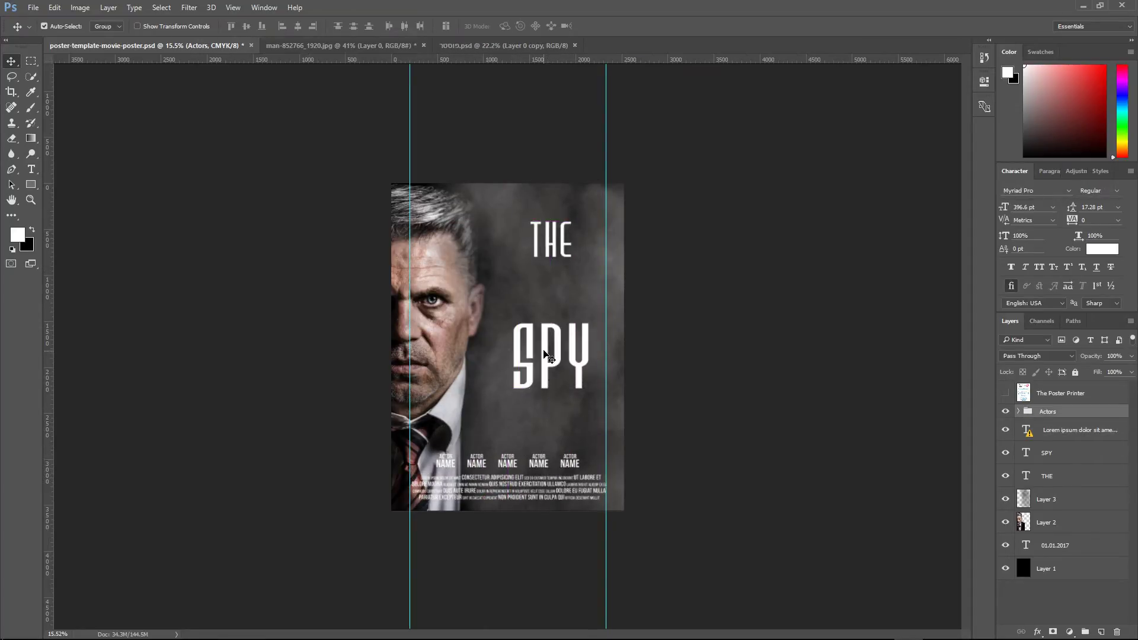
pyautogui.moveTo(546, 356); pyautogui.dragTo(545, 364)
pyautogui.moveTo(1004, 207); pyautogui.dragTo(1061, 207)
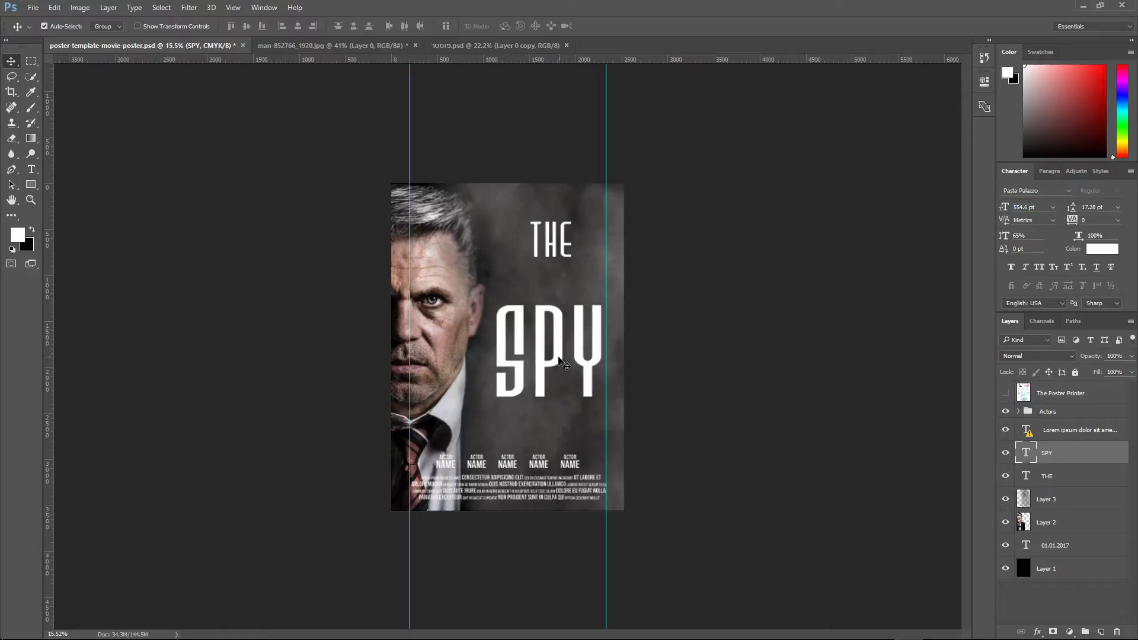
pyautogui.moveTo(557, 340); pyautogui.dragTo(558, 353)
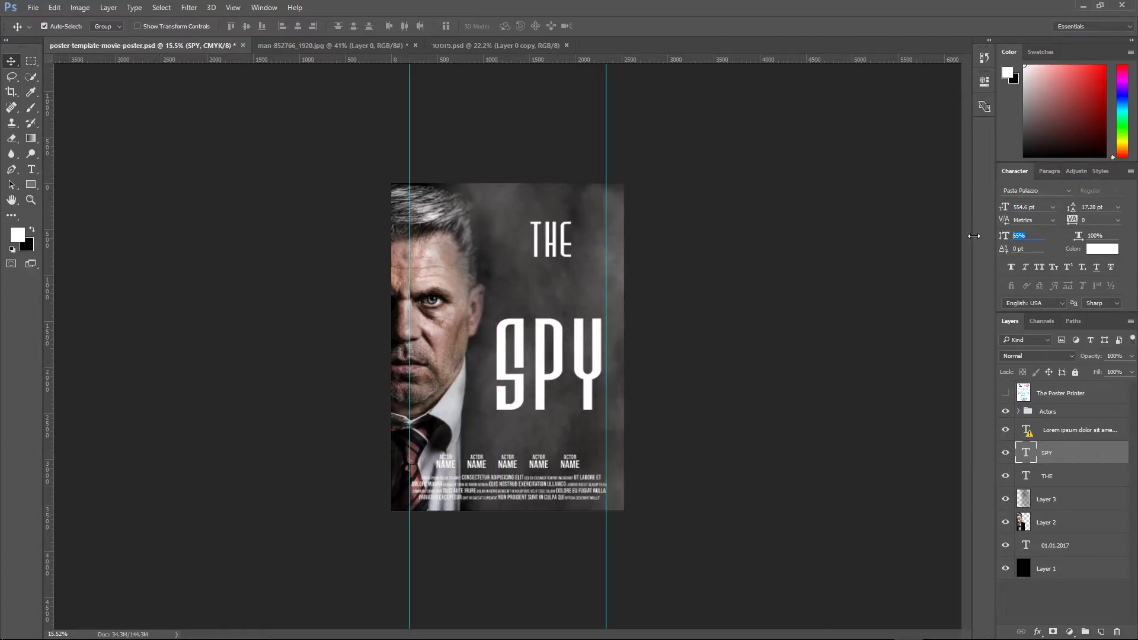
pyautogui.write('0')
pyautogui.press('Return')
pyautogui.moveTo(560, 323); pyautogui.dragTo(560, 320)
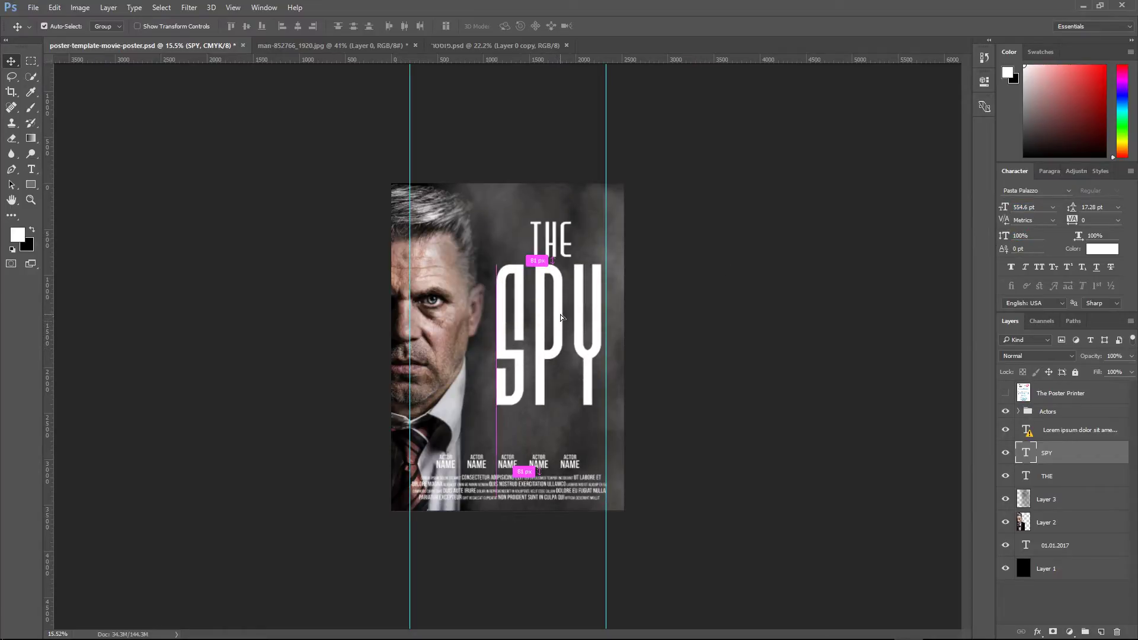
# Bevel SPY with Chisel Hard, 13 px depth and size, angle 60, altitude 20; copy it onto THE
pyautogui.doubleClick(1019, 439)
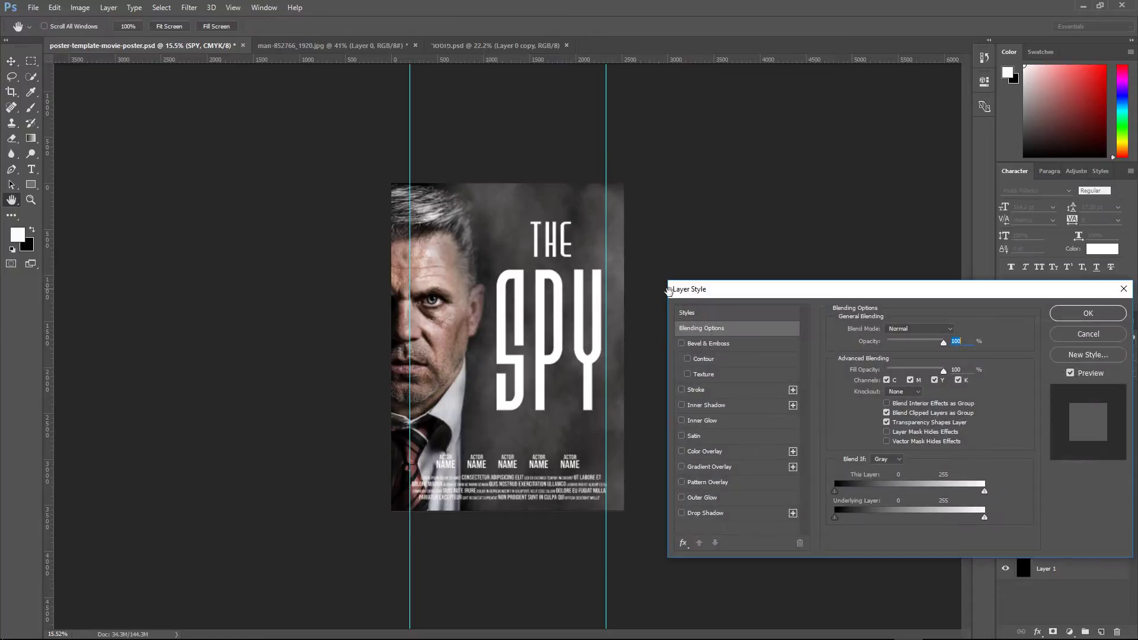
pyautogui.click(708, 343)
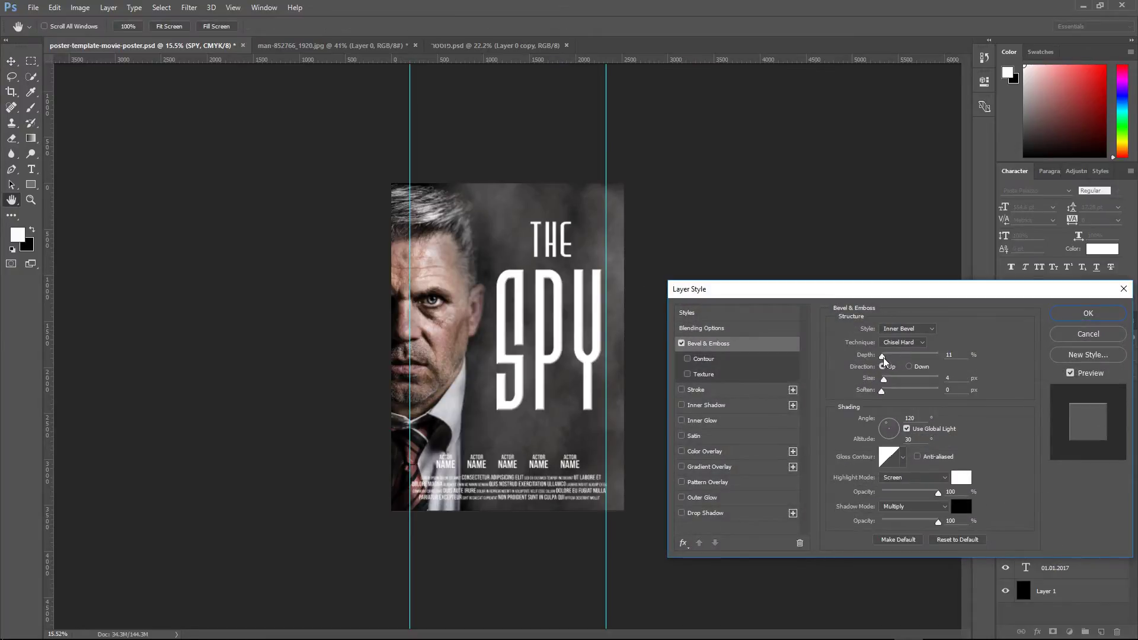
pyautogui.moveTo(883, 358); pyautogui.dragTo(891, 358)
pyautogui.moveTo(887, 385); pyautogui.dragTo(889, 384)
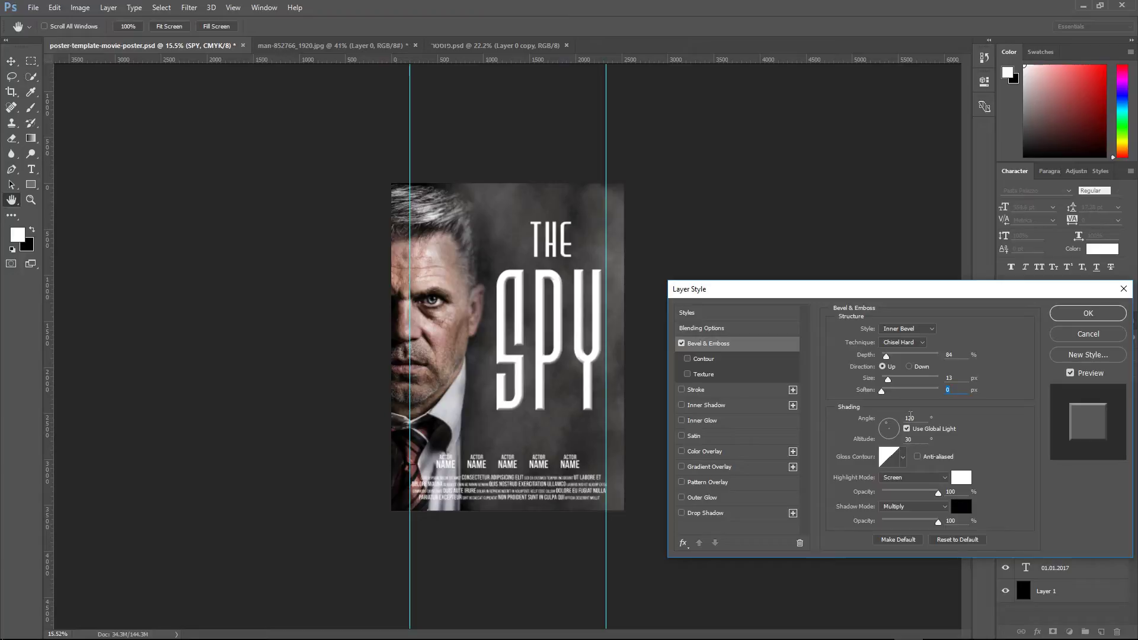
pyautogui.doubleClick(917, 418)
pyautogui.write('6')
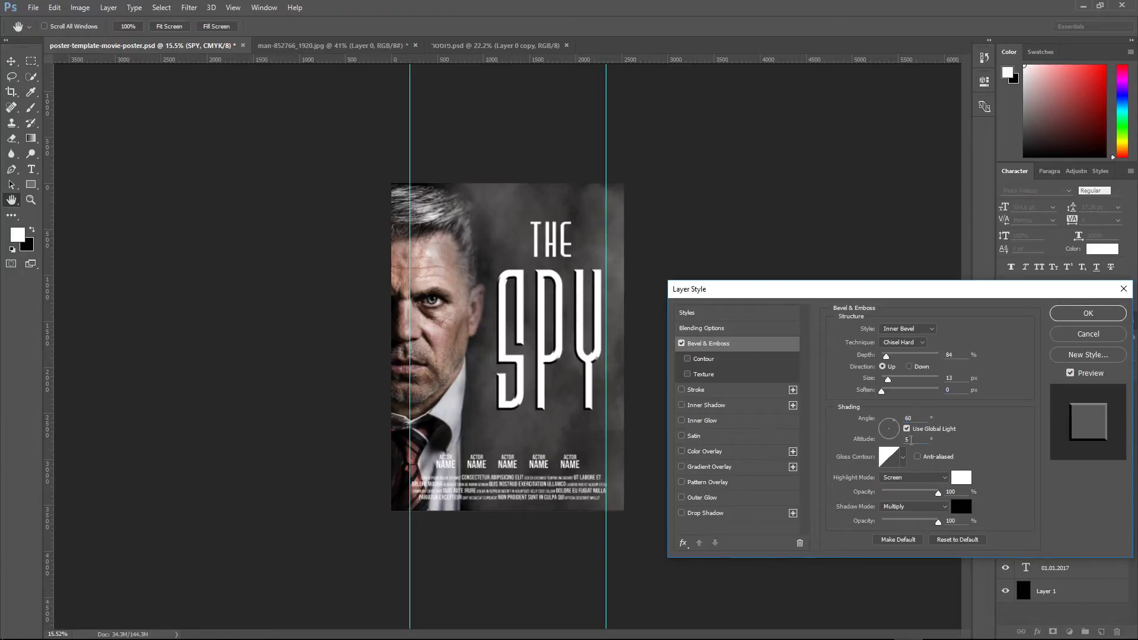
pyautogui.write('0')
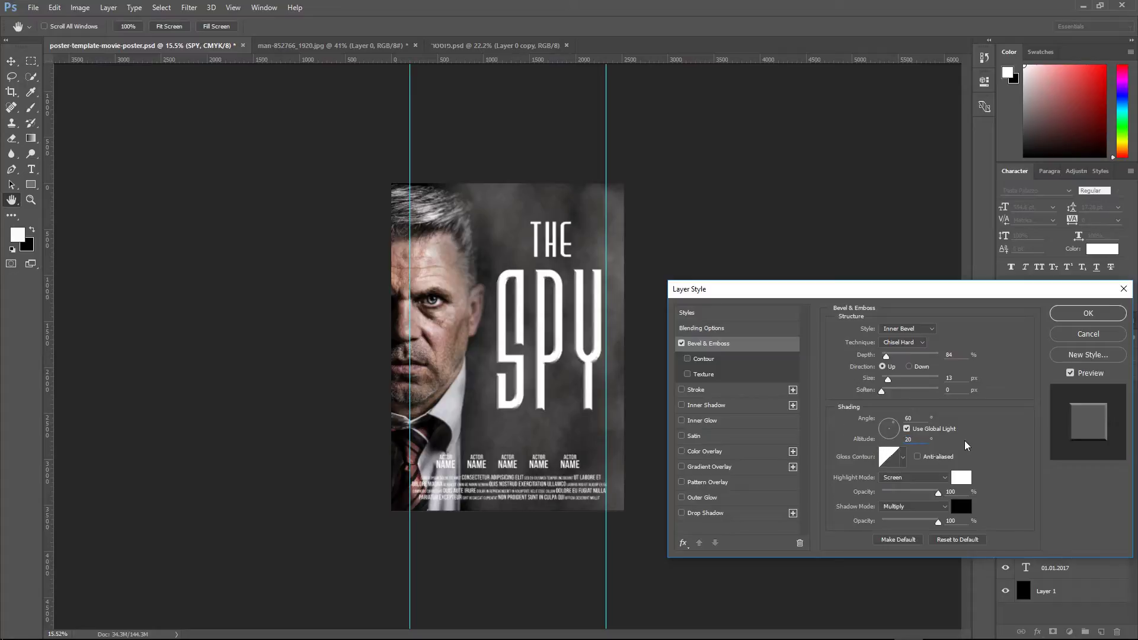
pyautogui.click(1081, 314)
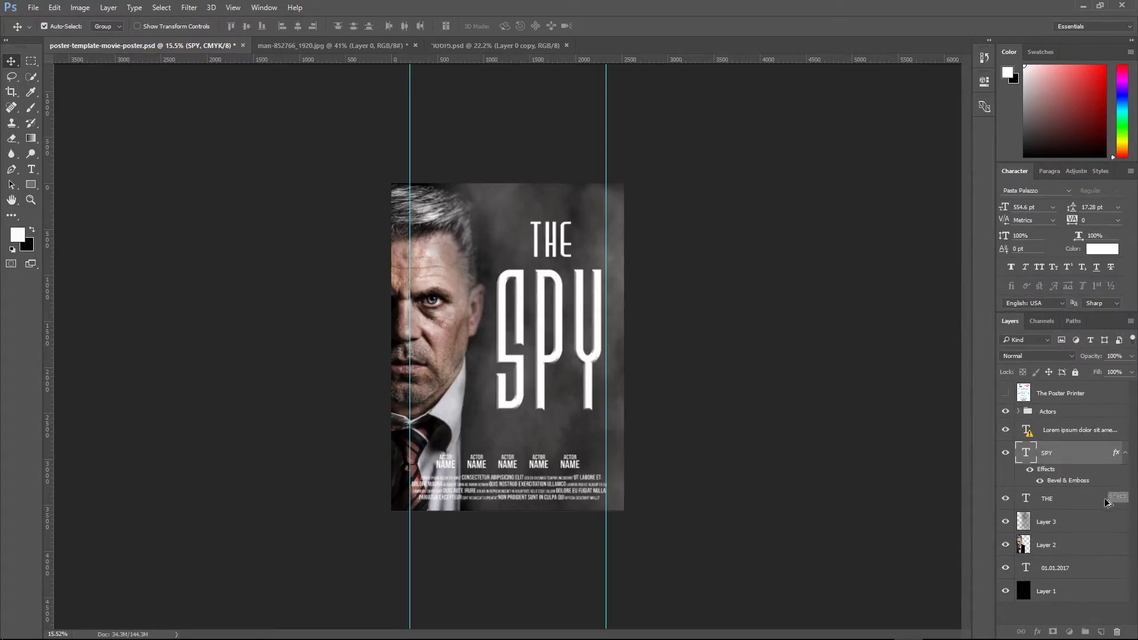
pyautogui.moveTo(1106, 503); pyautogui.dragTo(1066, 555)
# Move the THE and SPY layers below the smoke Layer 3
pyautogui.hotkey('ctrl', '+')
pyautogui.keyDown('shift'); pyautogui.click(1084, 498); pyautogui.keyUp('shift')
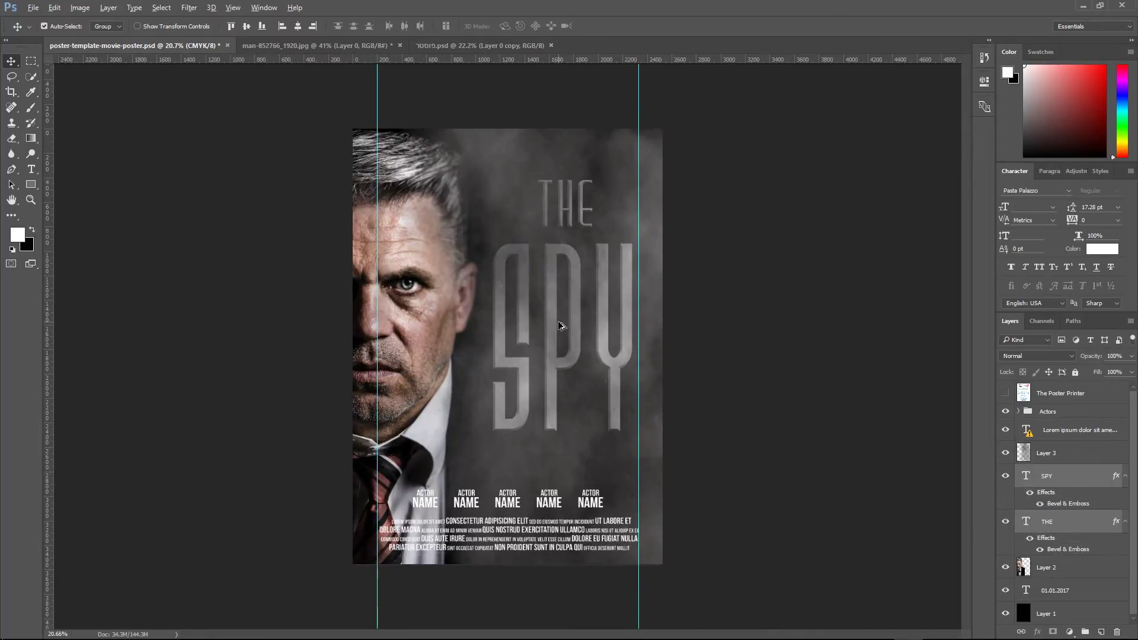
pyautogui.scroll(2, 560, 325)
# Mask Layer 3 and paint black with a 1100 cloud brush to clear smoke off SPY
pyautogui.click(1067, 455)
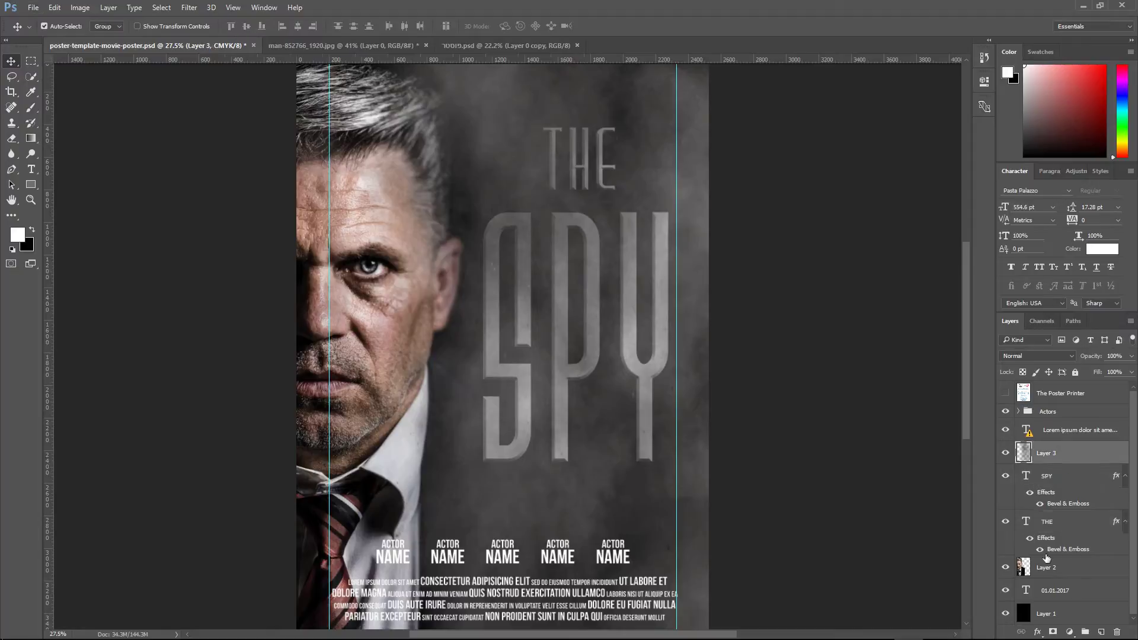
pyautogui.press('x')
pyautogui.press('b')
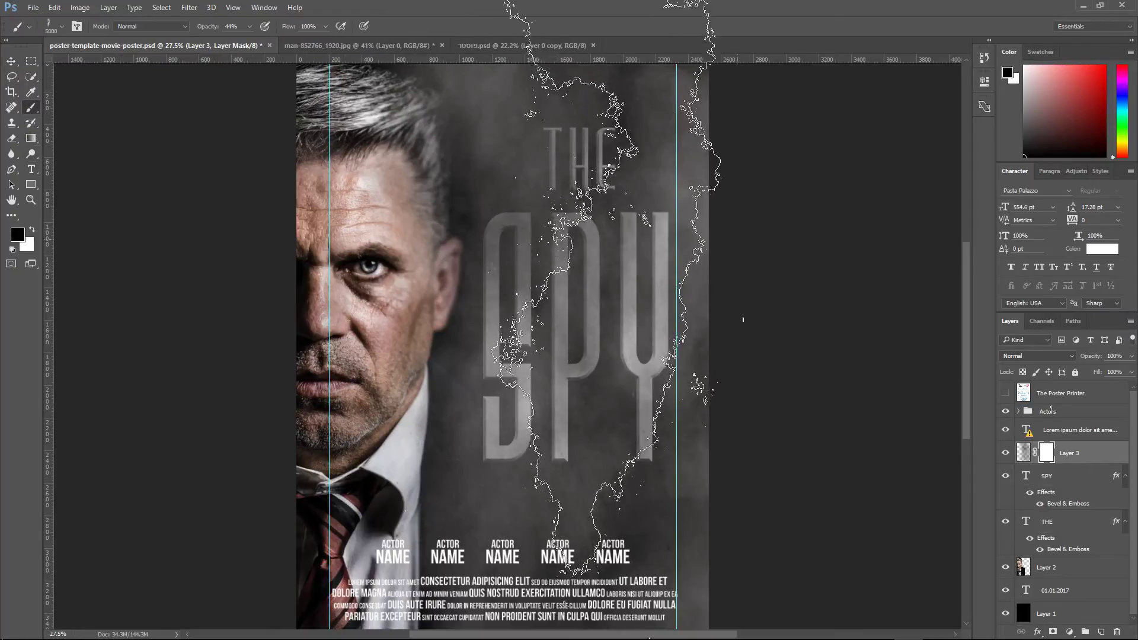
pyautogui.press('[')
pyautogui.press('[')
pyautogui.press('[')
pyautogui.press('[')
pyautogui.press('[')
pyautogui.press('[')
pyautogui.press('[')
pyautogui.press('[')
pyautogui.press('[')
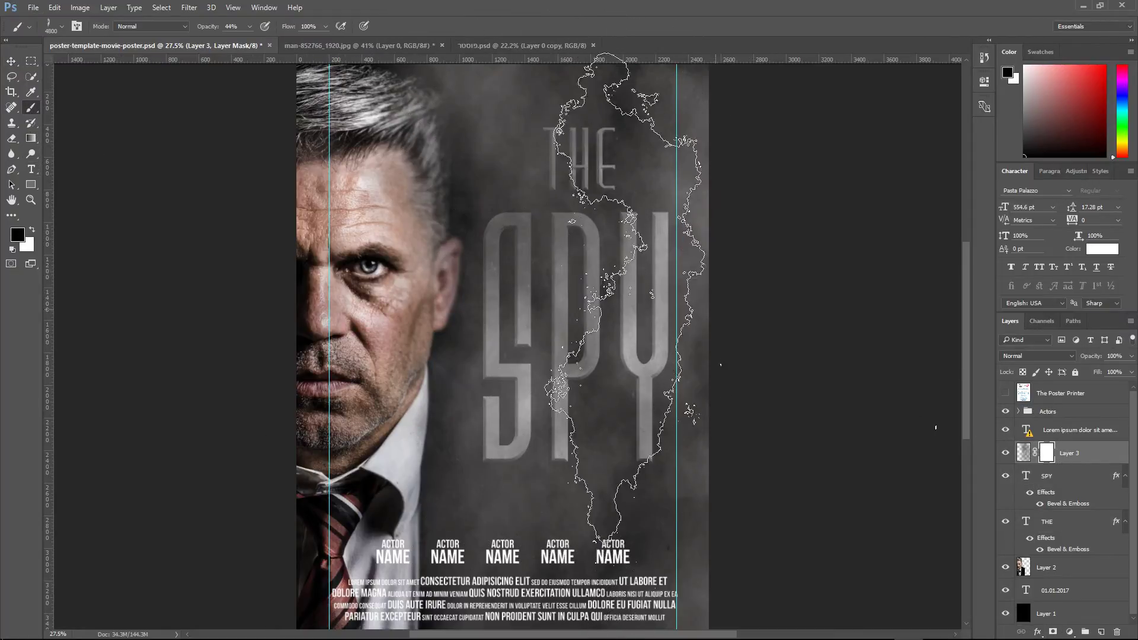
pyautogui.press('[')
pyautogui.press('[')
pyautogui.press('[')
pyautogui.moveTo(522, 278)
pyautogui.mouseDown()
pyautogui.moveTo(496, 403)
pyautogui.moveTo(622, 433)
pyautogui.mouseUp()
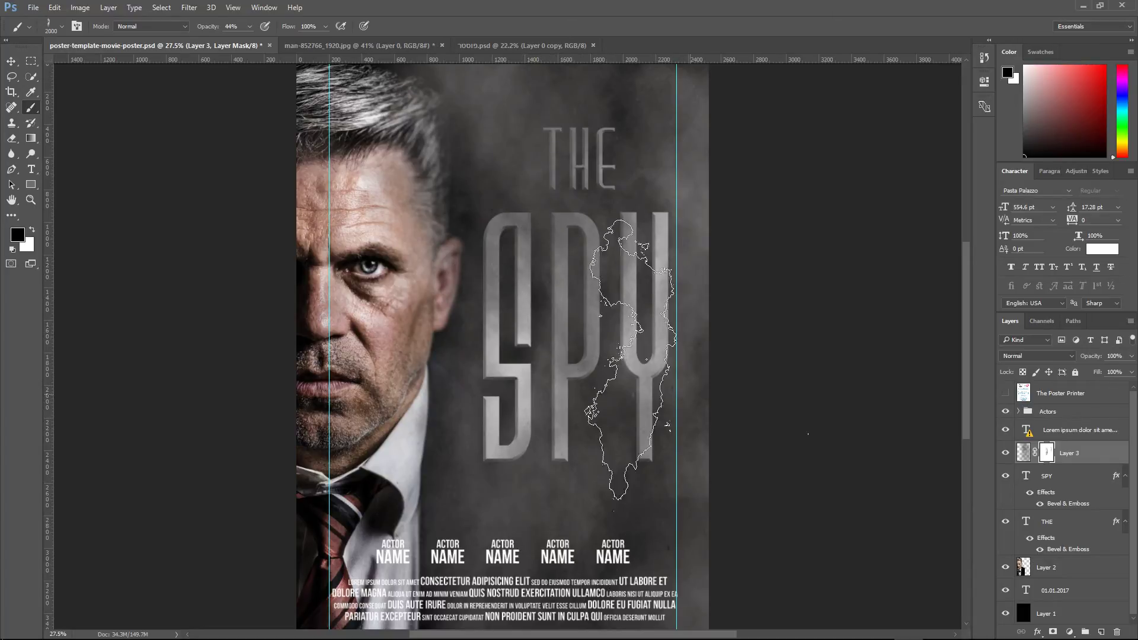
pyautogui.press(']')
pyautogui.press(']')
pyautogui.press(']')
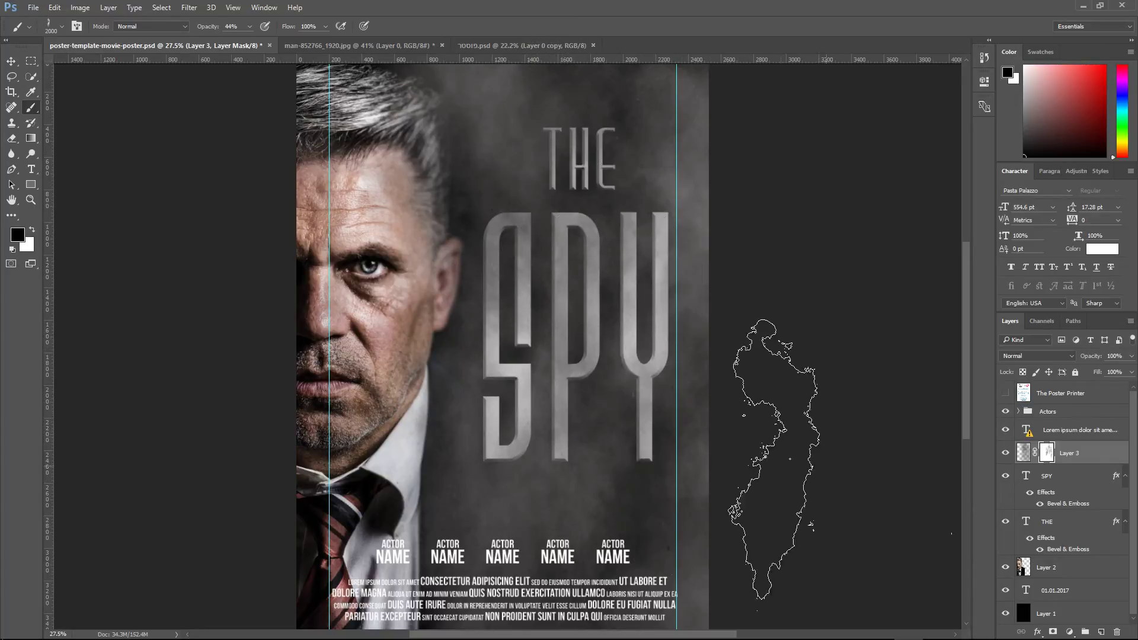
pyautogui.hotkey('ctrl', '-')
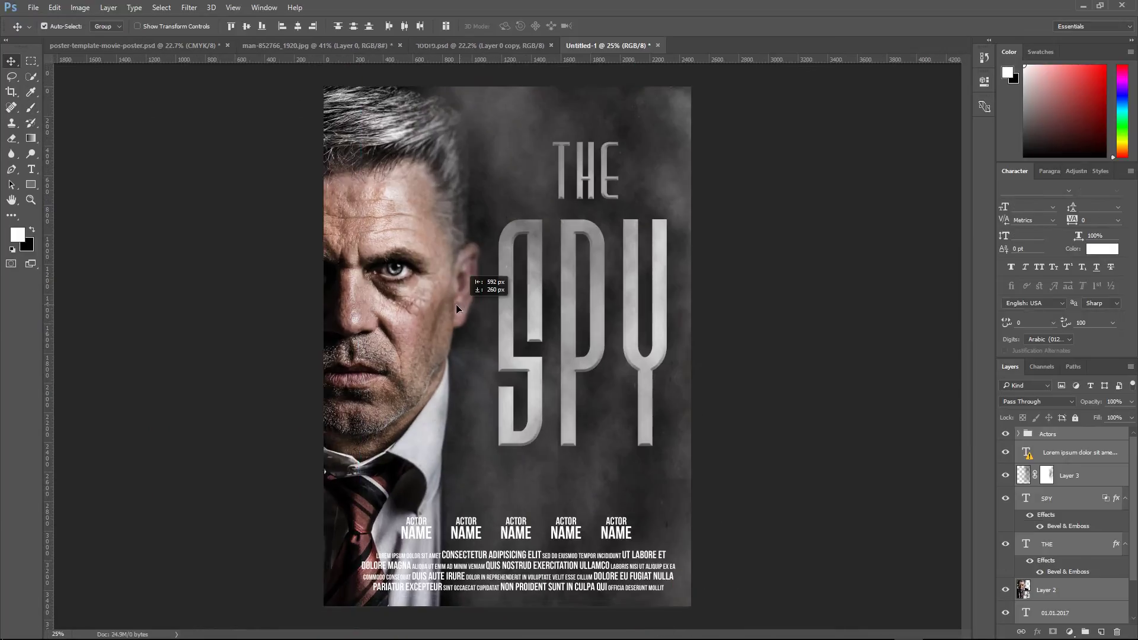
# Nudge the titles slightly left and add a Color Lookup adjustment above Layer 2
pyautogui.moveTo(456, 304); pyautogui.dragTo(450, 311)
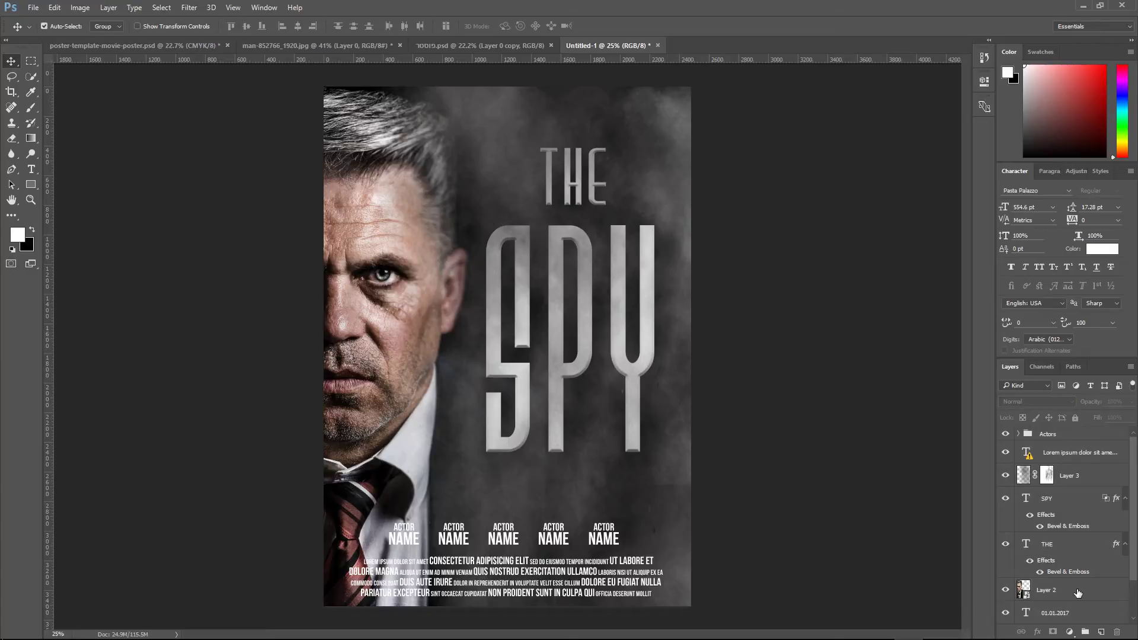
pyautogui.click(1061, 590)
pyautogui.click(1067, 630)
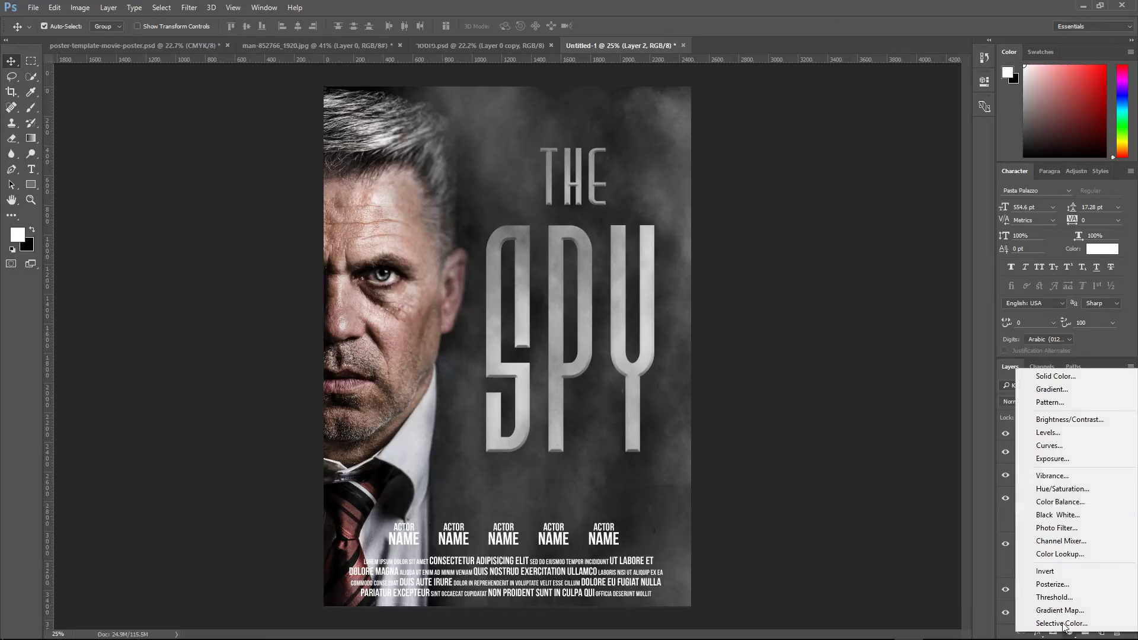
pyautogui.click(1060, 553)
# Browse 3DLUT looks like 2Strip and DropBlues, settling on FoggyNight.3DL
pyautogui.click(895, 116)
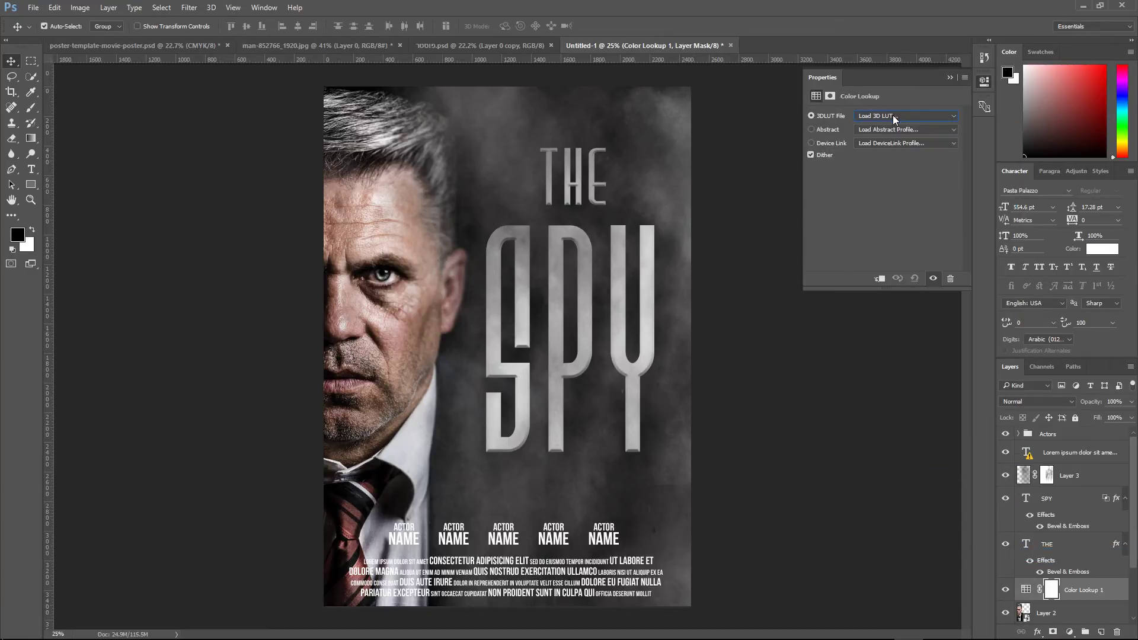
pyautogui.doubleClick(894, 117)
pyautogui.click(893, 115)
pyautogui.click(883, 161)
pyautogui.click(883, 118)
pyautogui.press('Down')
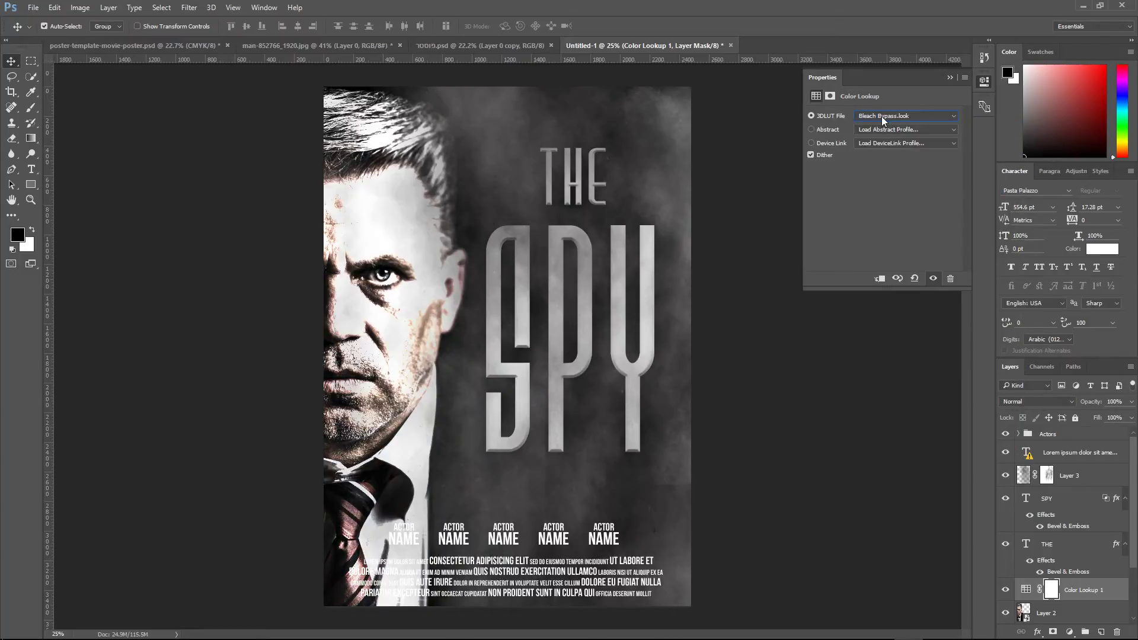
pyautogui.press('Down')
pyautogui.press('Down')
pyautogui.press('Down')
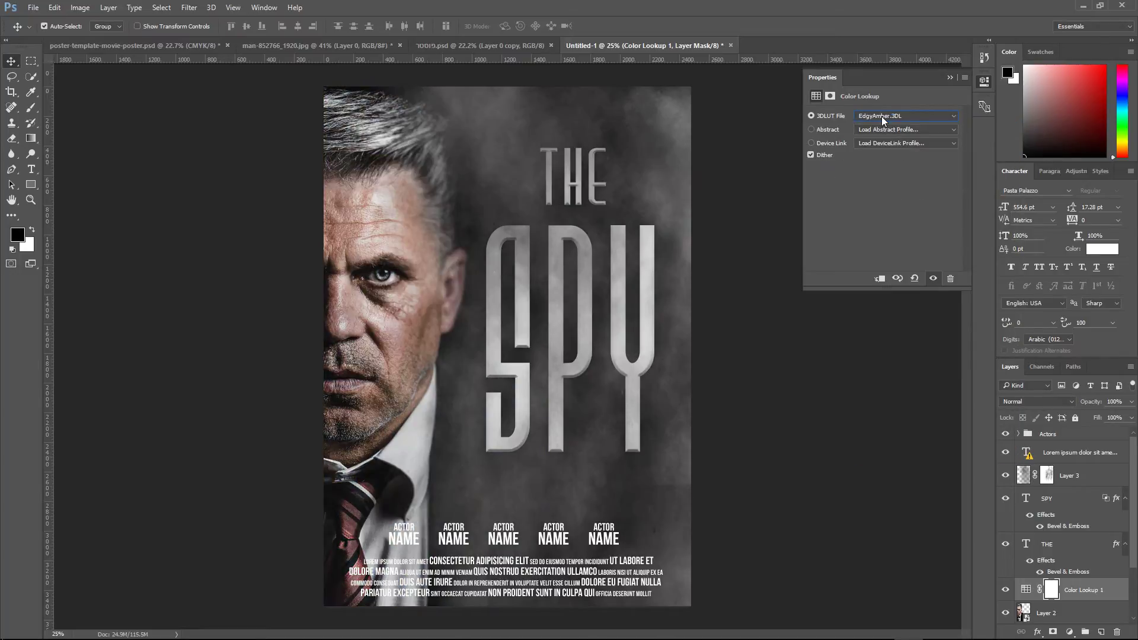
pyautogui.press('Down')
pyautogui.press('Down')
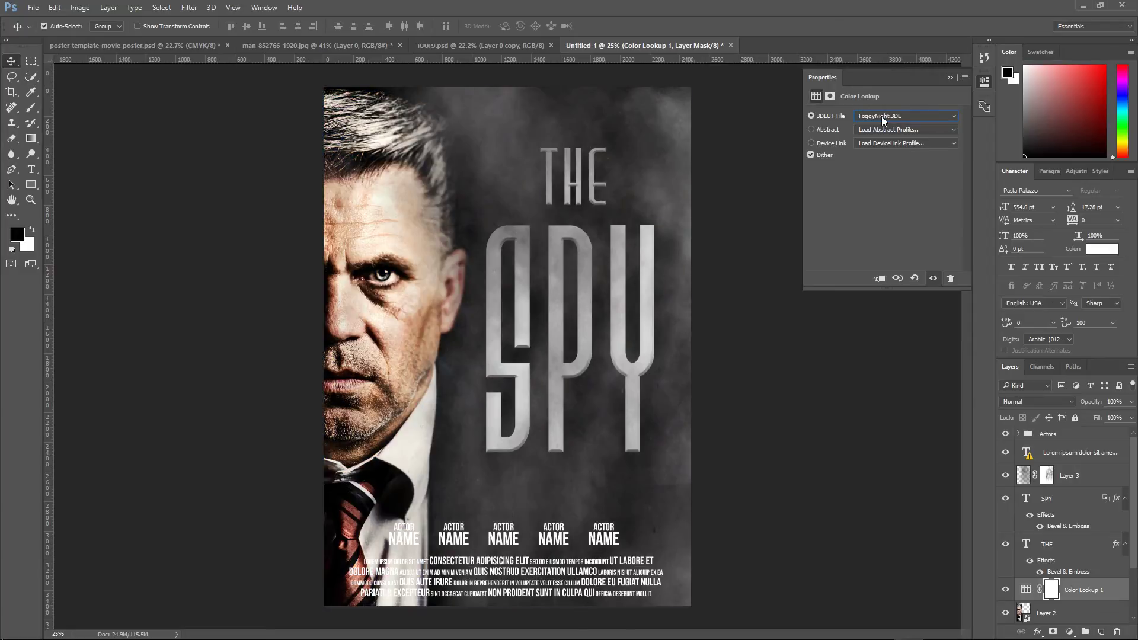
pyautogui.press('Down')
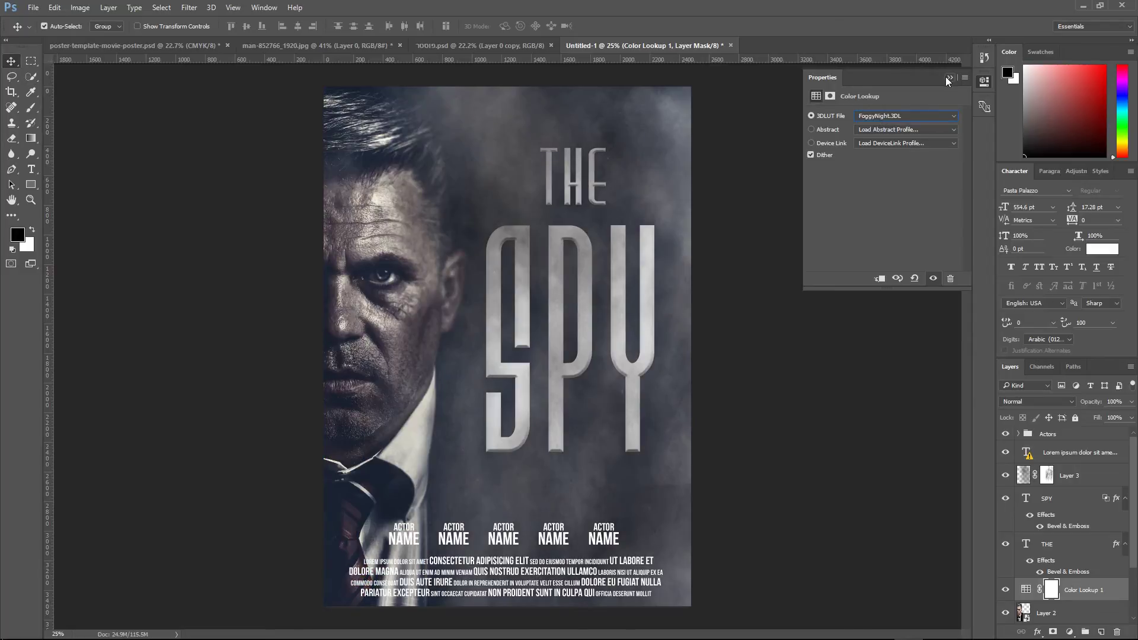
pyautogui.click(947, 78)
# Lower Color Lookup opacity to 53% and ready a 90 px brush on its mask
pyautogui.moveTo(1092, 403); pyautogui.dragTo(1073, 403)
pyautogui.click(1062, 583)
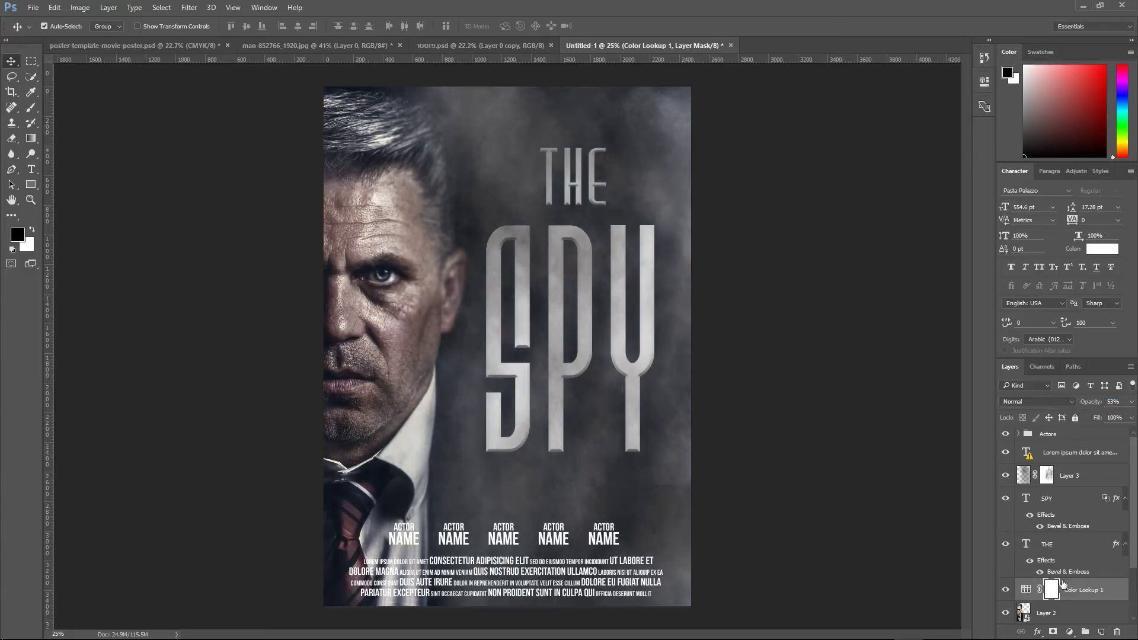
pyautogui.click(32, 108)
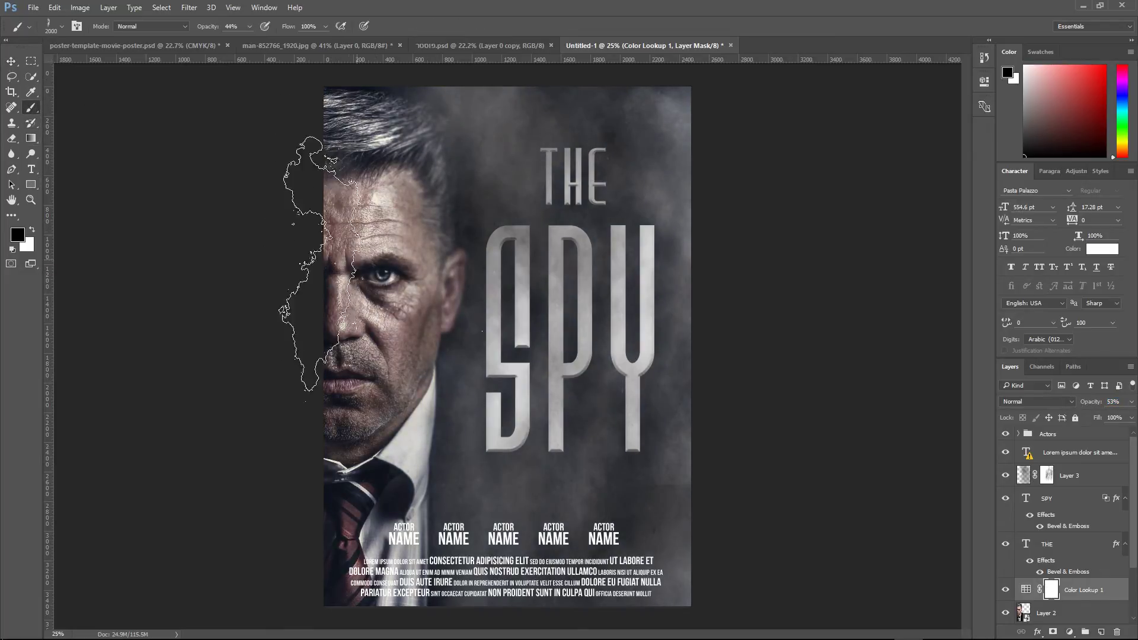
pyautogui.rightClick(427, 272)
pyautogui.press('Return')
pyautogui.press('[')
pyautogui.press('[')
pyautogui.press('[')
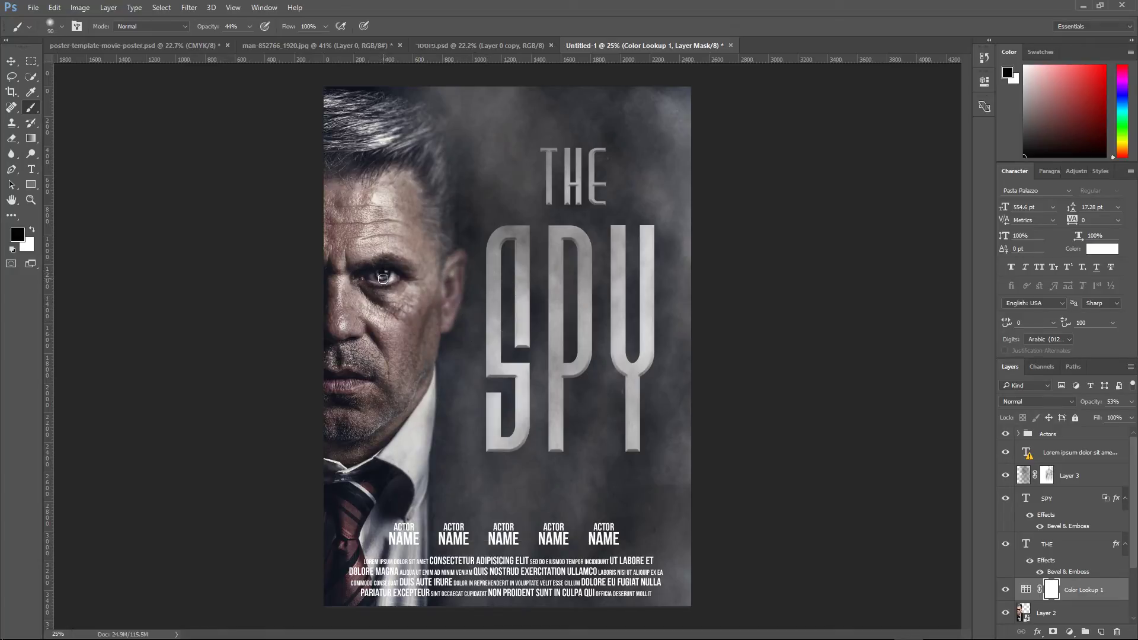
pyautogui.scroll(-2, 478, 341)
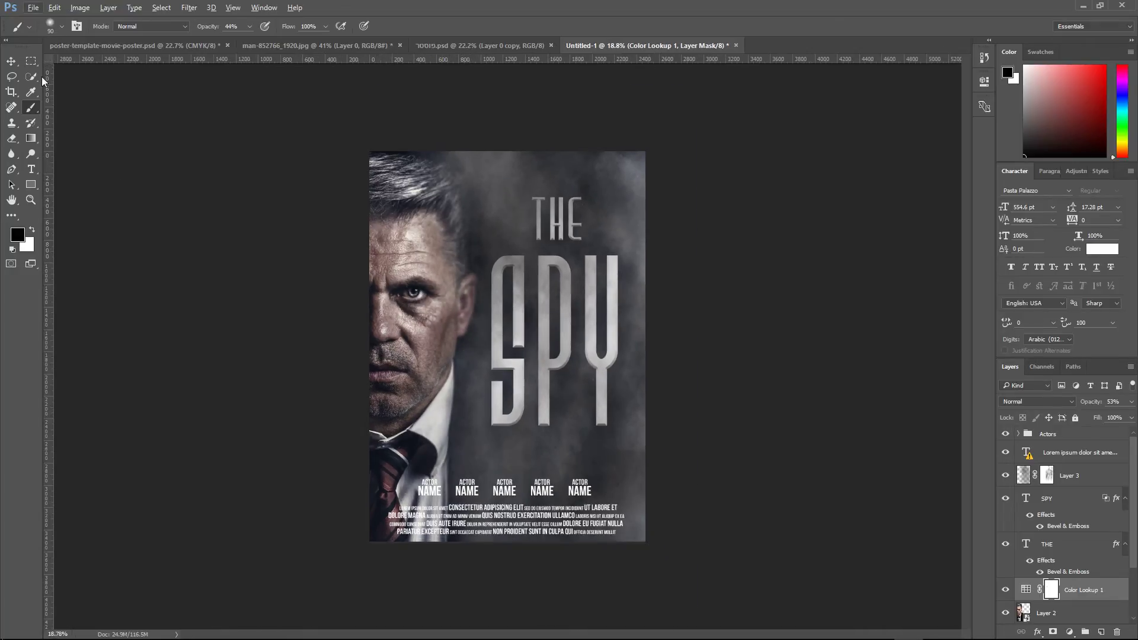
pyautogui.press('v')
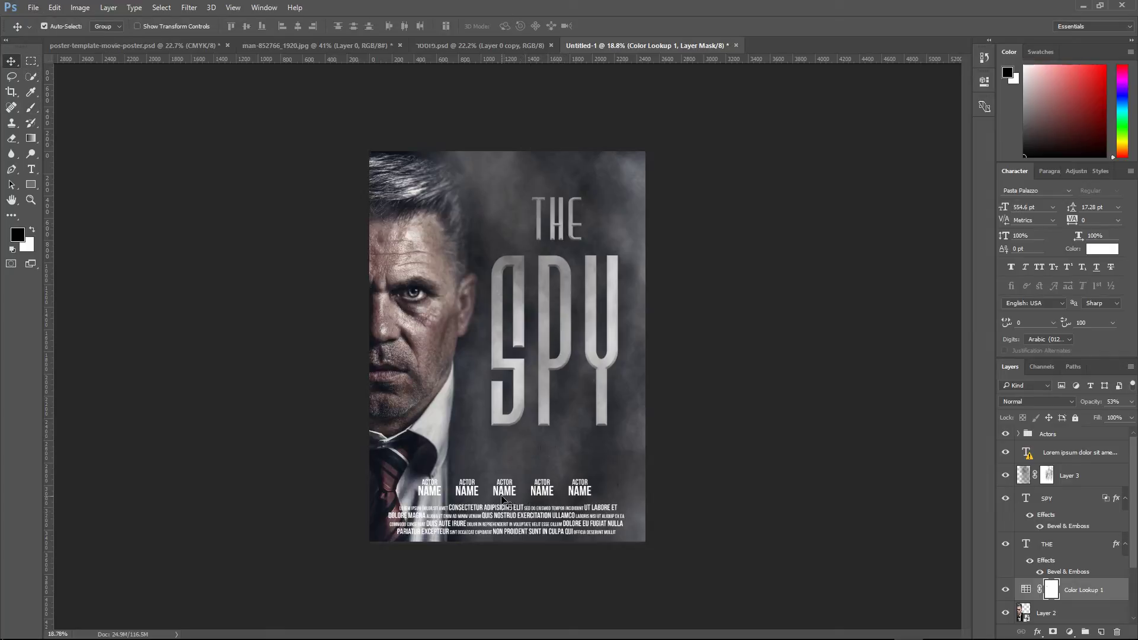
# Copy the top text and 'ipsum dolor sit amet' tagline from the reference poster, centring the tagline
pyautogui.click(474, 46)
pyautogui.moveTo(534, 137); pyautogui.dragTo(559, 176)
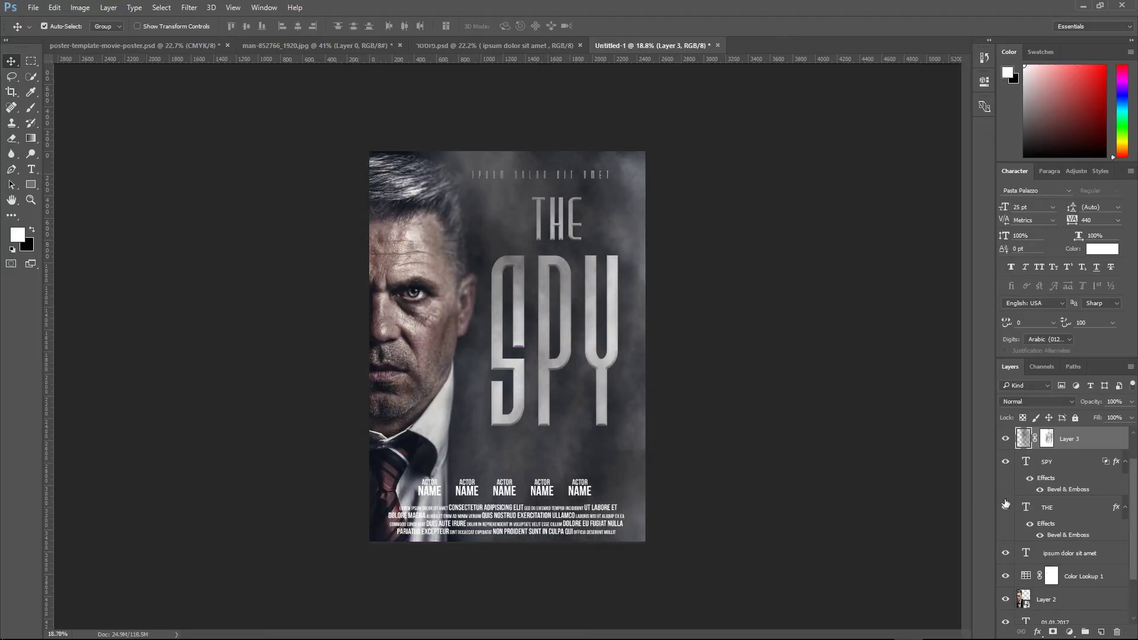
pyautogui.moveTo(1067, 442)
pyautogui.mouseDown()
pyautogui.moveTo(1060, 428)
pyautogui.moveTo(1071, 462)
pyautogui.mouseUp()
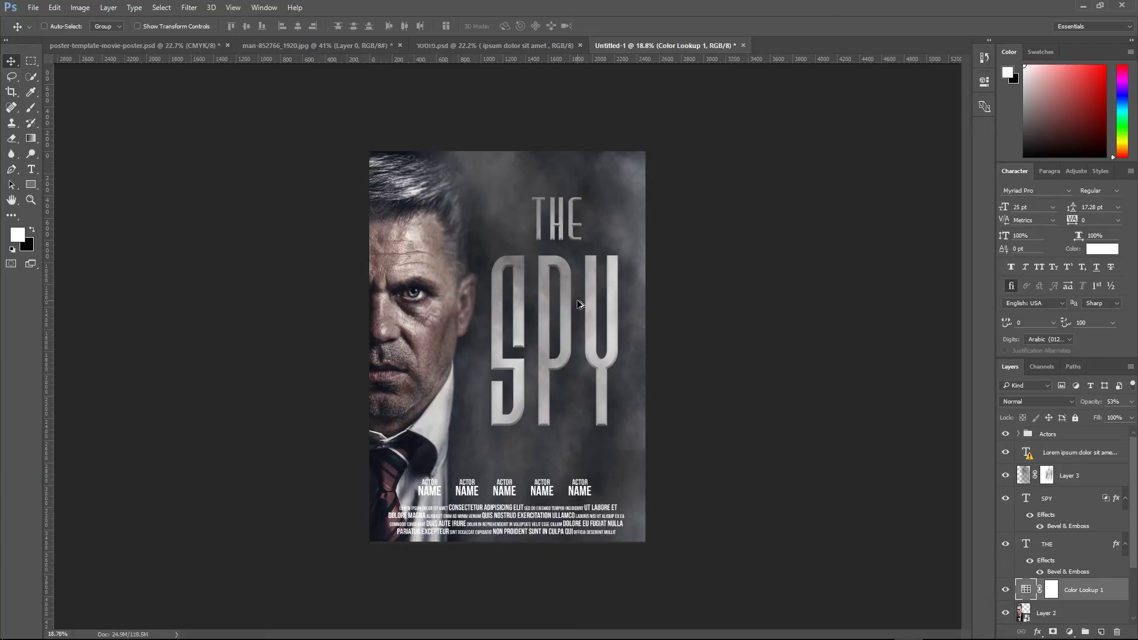
pyautogui.click(44, 26)
pyautogui.click(498, 41)
pyautogui.moveTo(509, 118); pyautogui.dragTo(500, 164)
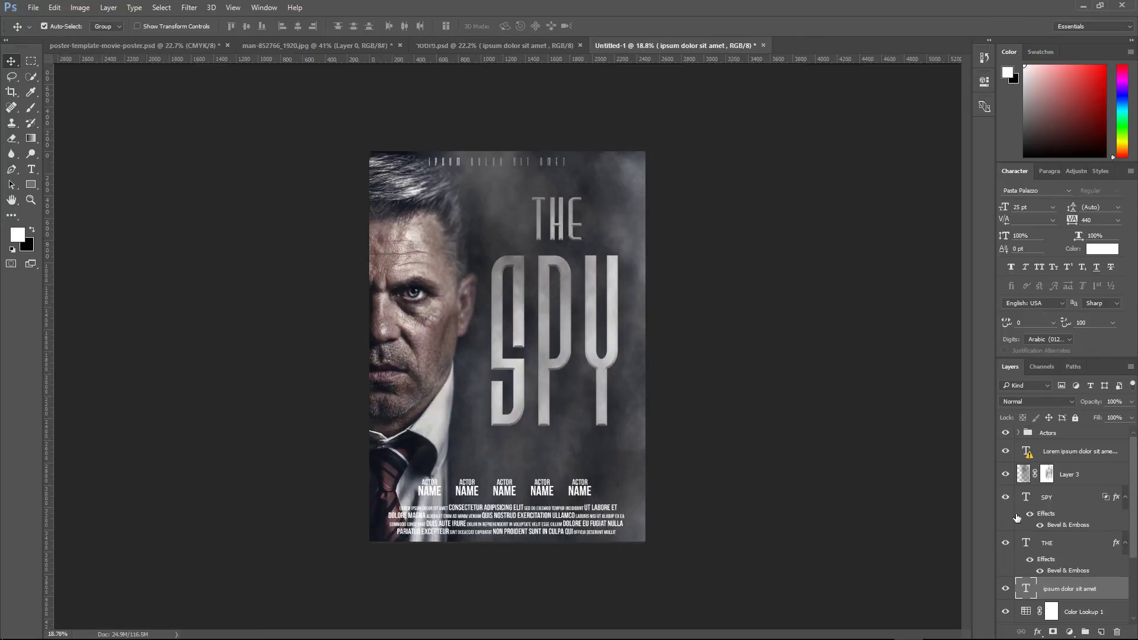
pyautogui.moveTo(1061, 590)
pyautogui.mouseDown()
pyautogui.moveTo(1059, 434)
pyautogui.moveTo(1029, 443)
pyautogui.mouseUp()
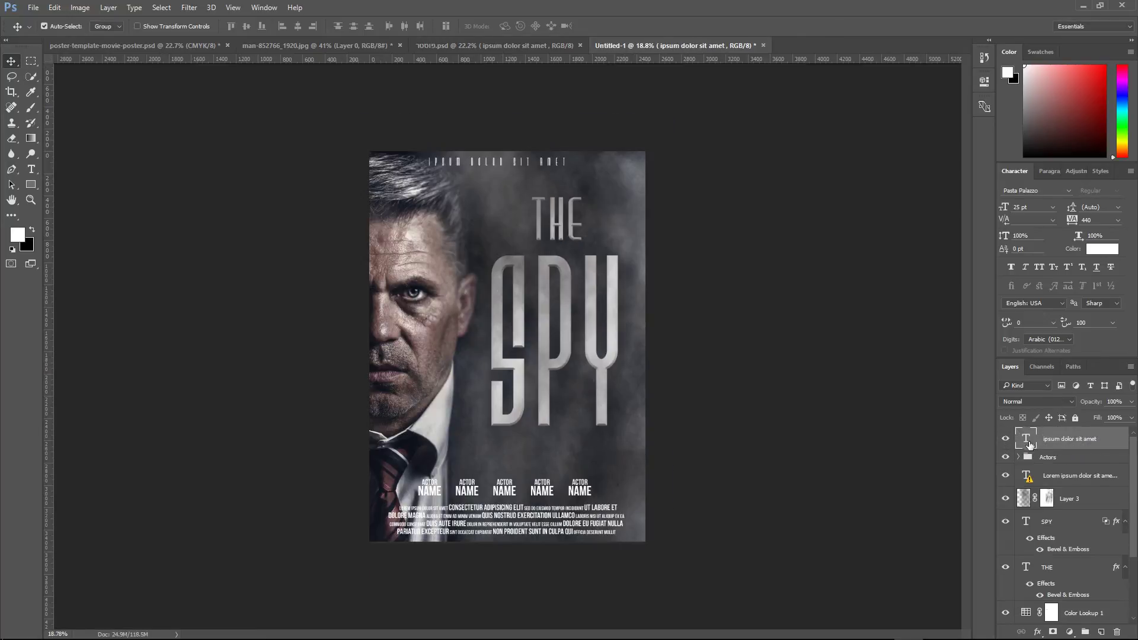
pyautogui.moveTo(460, 159); pyautogui.dragTo(493, 164)
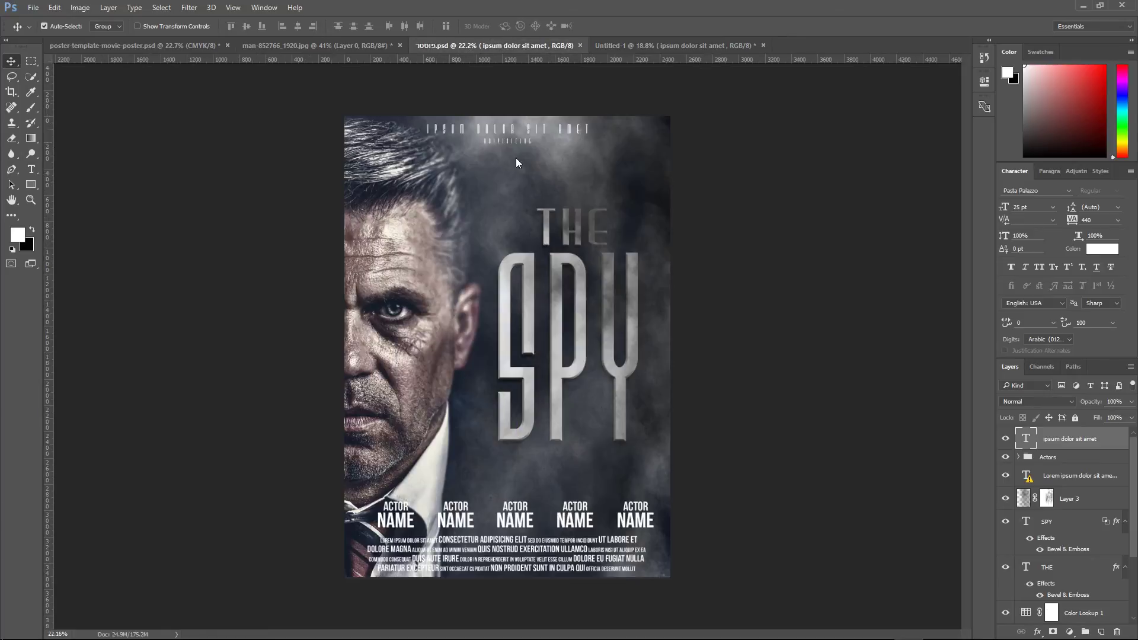
# Bring over the adipisicing line and widen the tagline to 840 tracking at the top
pyautogui.moveTo(492, 163)
pyautogui.mouseDown()
pyautogui.moveTo(503, 144)
pyautogui.moveTo(530, 168)
pyautogui.mouseUp()
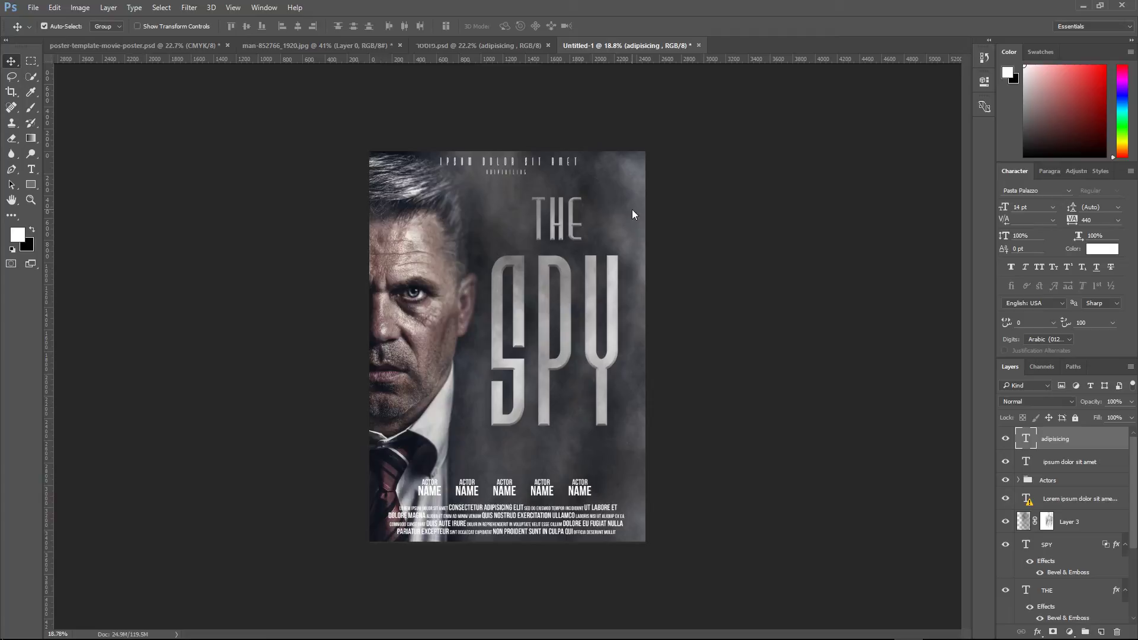
pyautogui.hotkey('alt', '[')
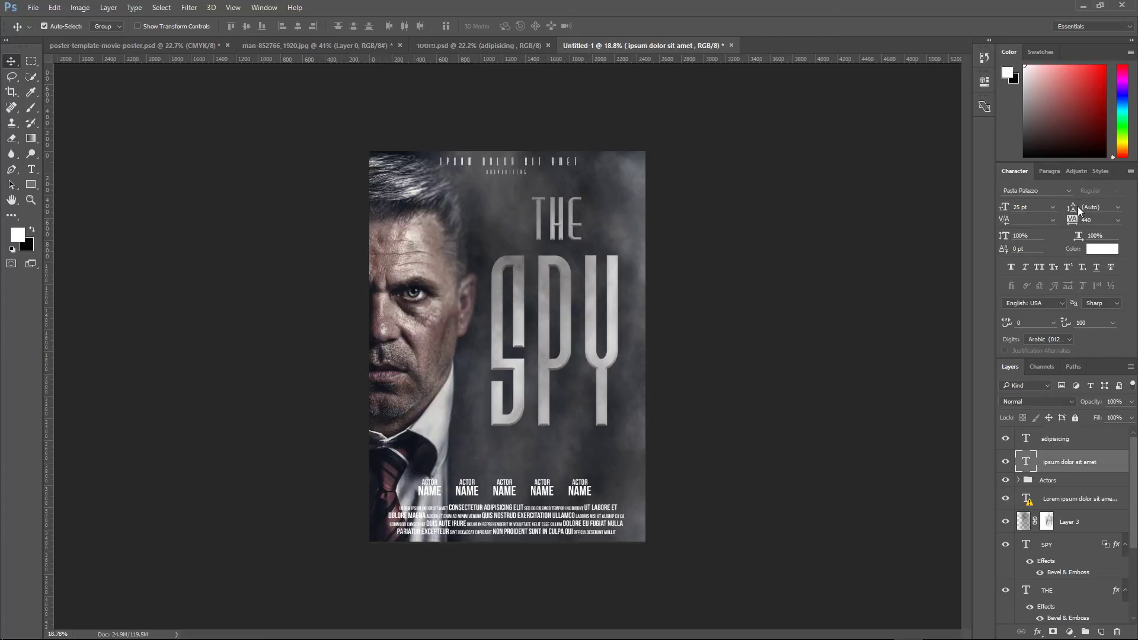
pyautogui.moveTo(1072, 222); pyautogui.dragTo(1079, 220)
pyautogui.moveTo(520, 168); pyautogui.dragTo(516, 165)
# Raise Color Lookup 1 opacity to 78%
pyautogui.scroll(-2, 1078, 533)
pyautogui.click(1083, 590)
pyautogui.moveTo(1091, 402); pyautogui.dragTo(1097, 403)
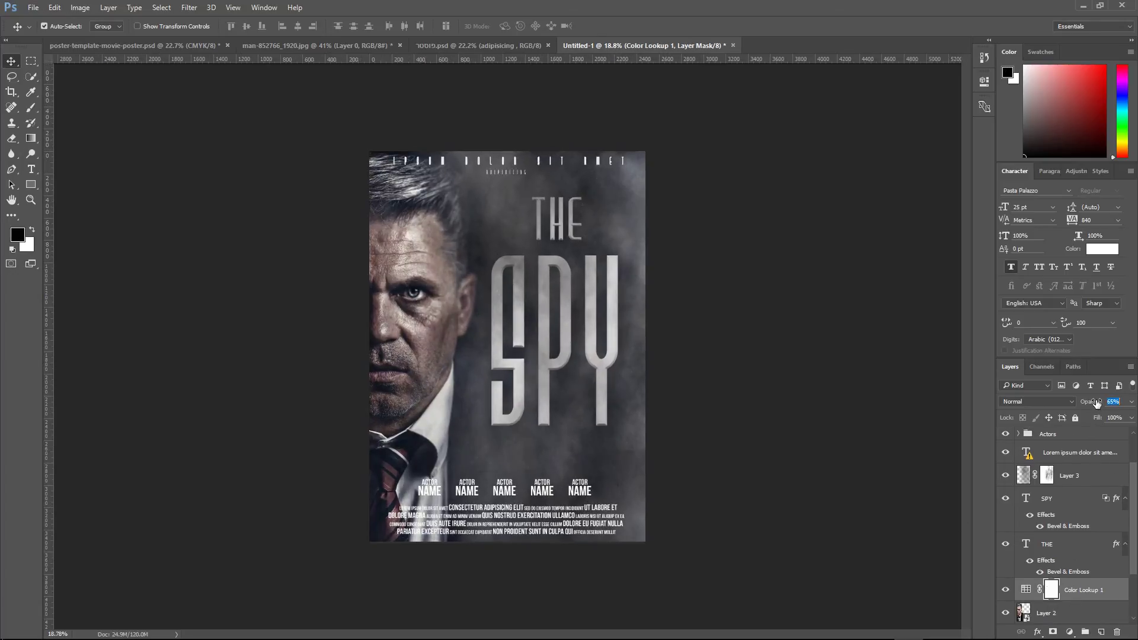
pyautogui.scroll(-1, 764, 423)
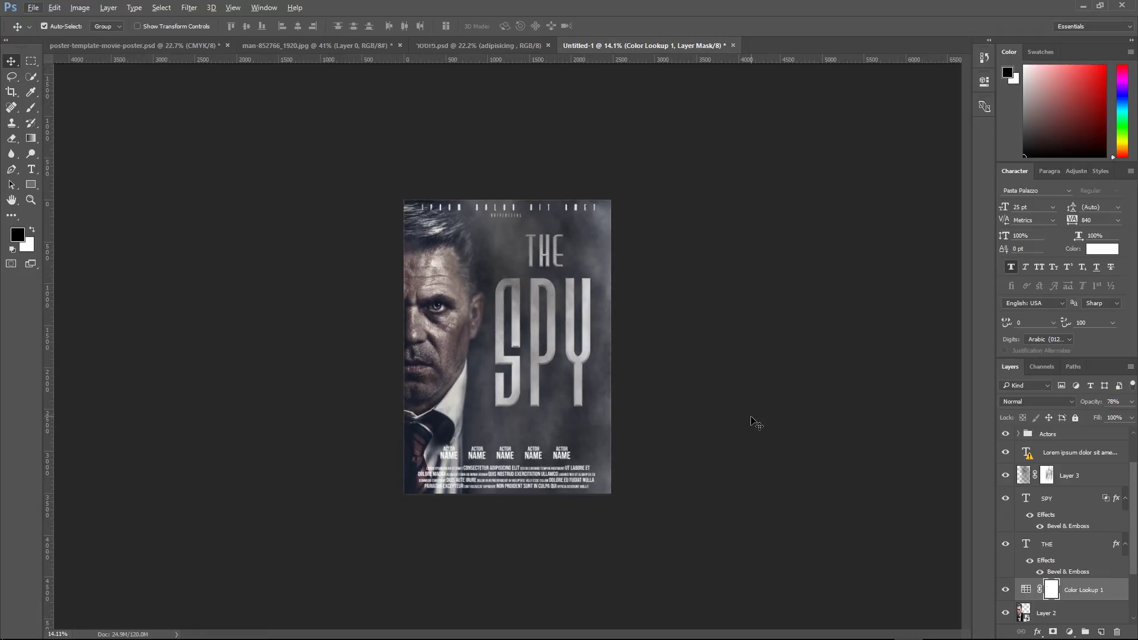
pyautogui.scroll(1, 768, 427)
pyautogui.scroll(1, 760, 439)
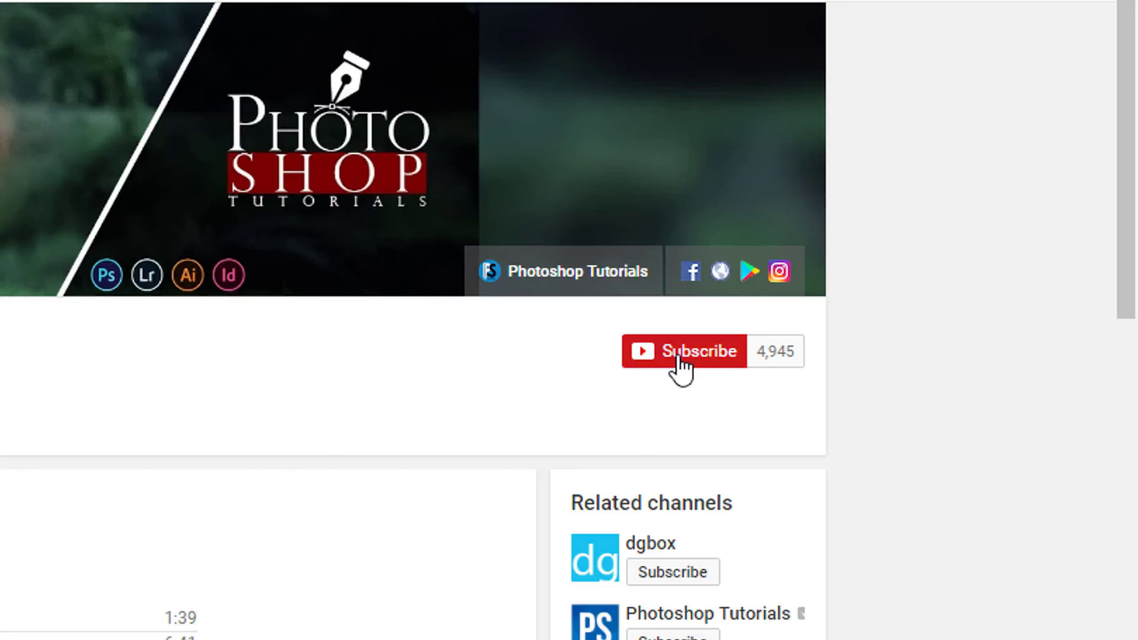
# Subscribe to Photoshop 4U, set the bell to 'Send me all notifications for this channel', and save
pyautogui.click(679, 355)
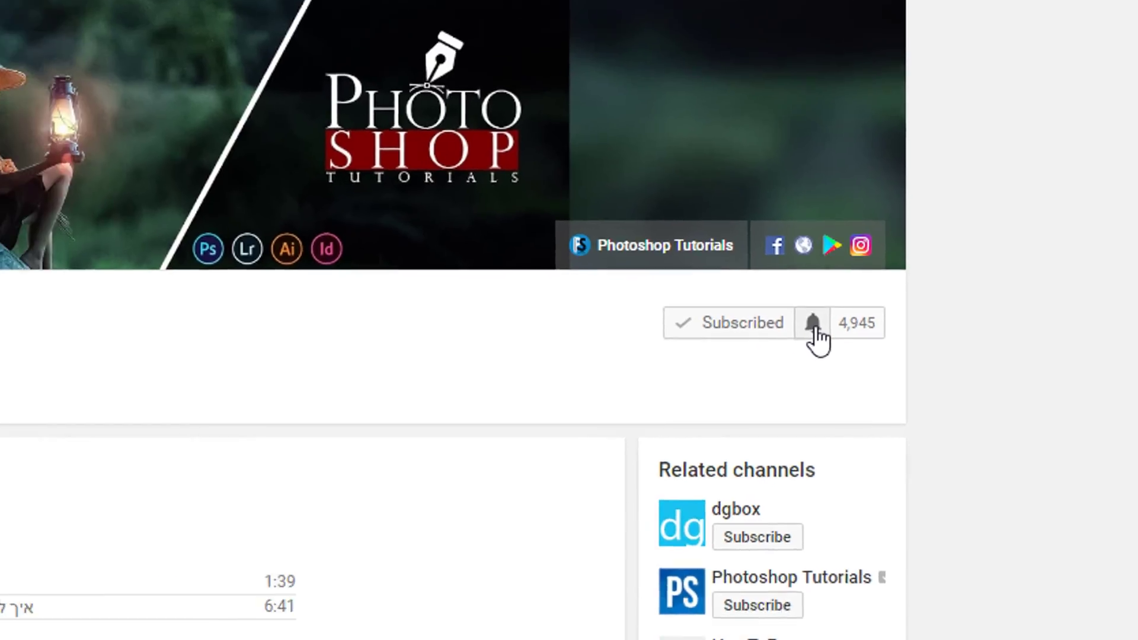
pyautogui.click(730, 354)
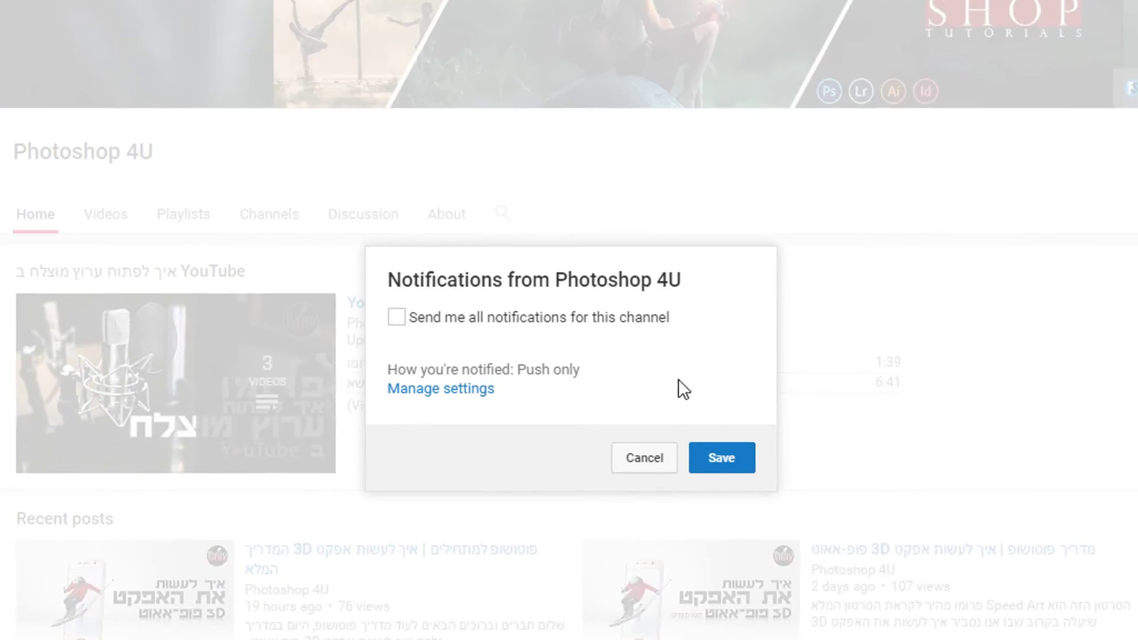
pyautogui.click(396, 317)
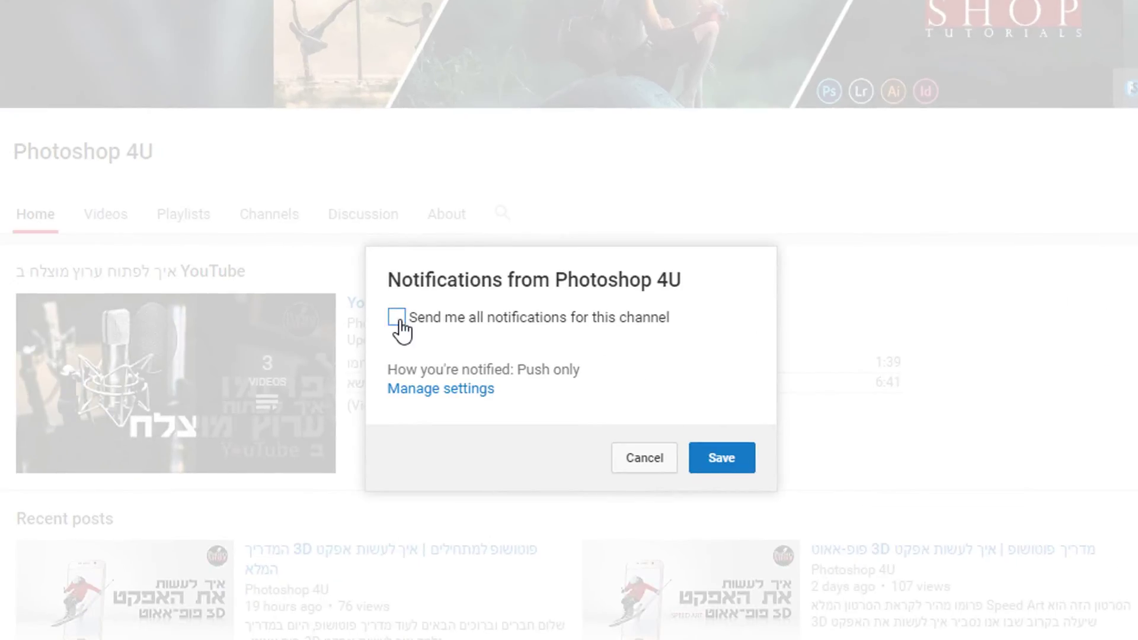
pyautogui.click(722, 459)
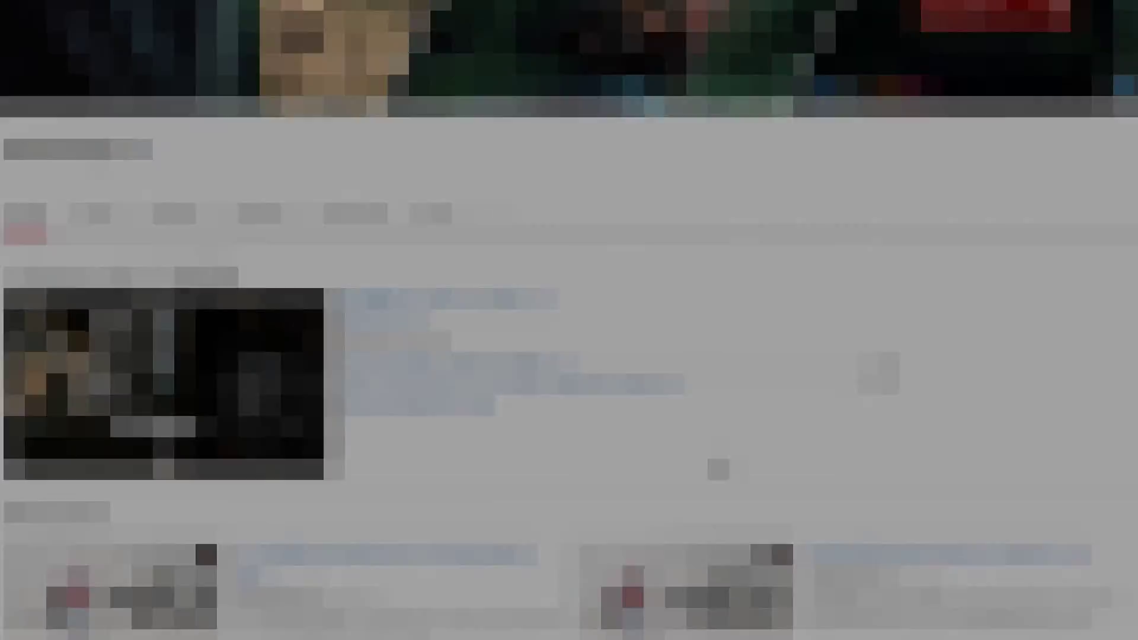